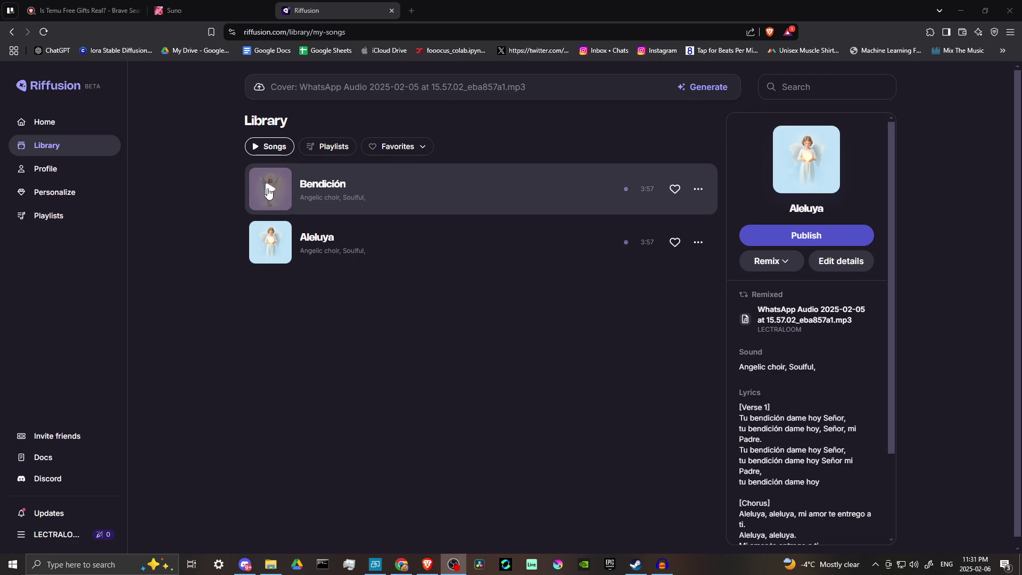
Play Bendición, scroll its details to the chorus lyrics, and pause it at 0:49.
click(268, 190)
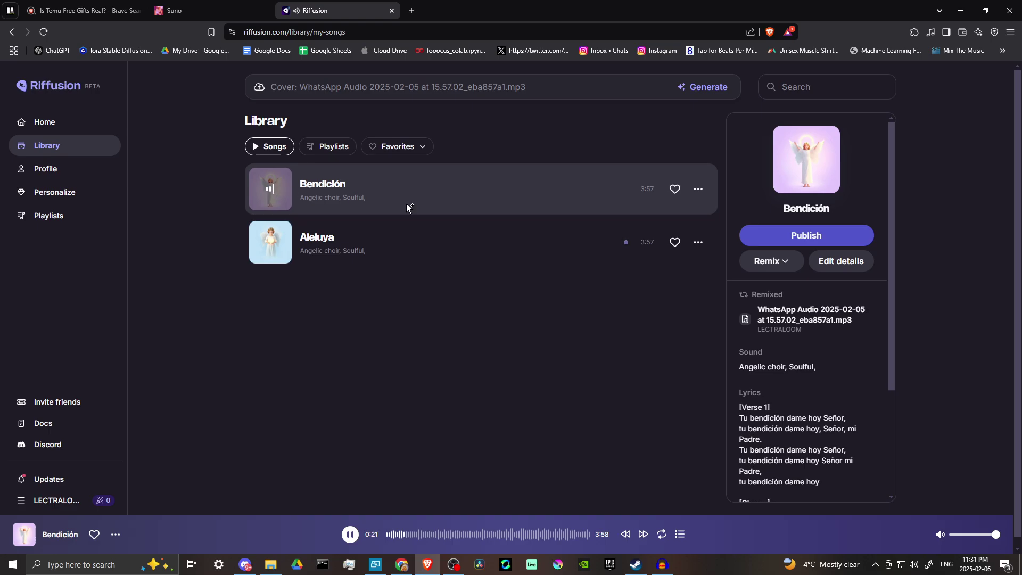
scroll(783, 339, down, 2)
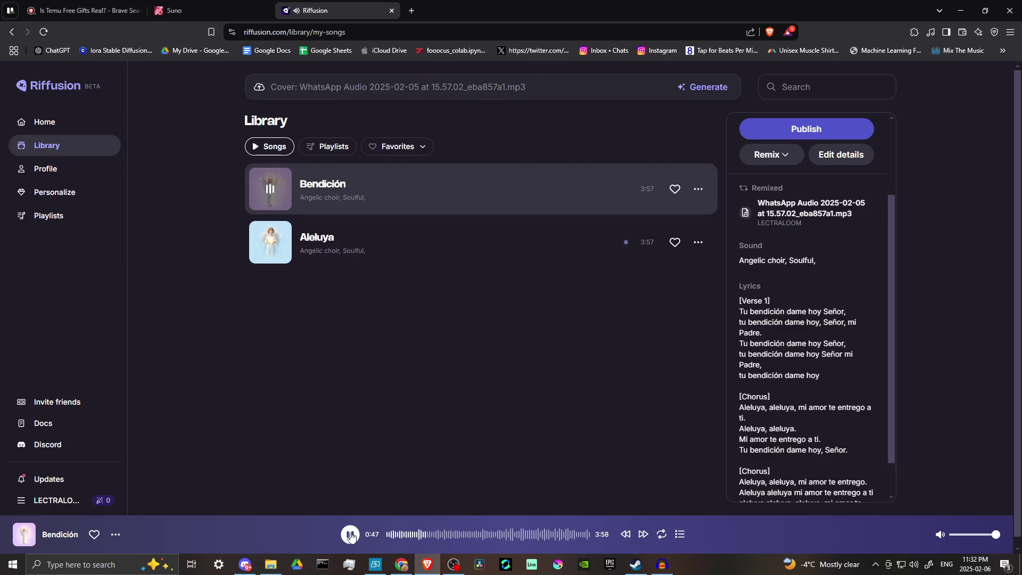
click(350, 534)
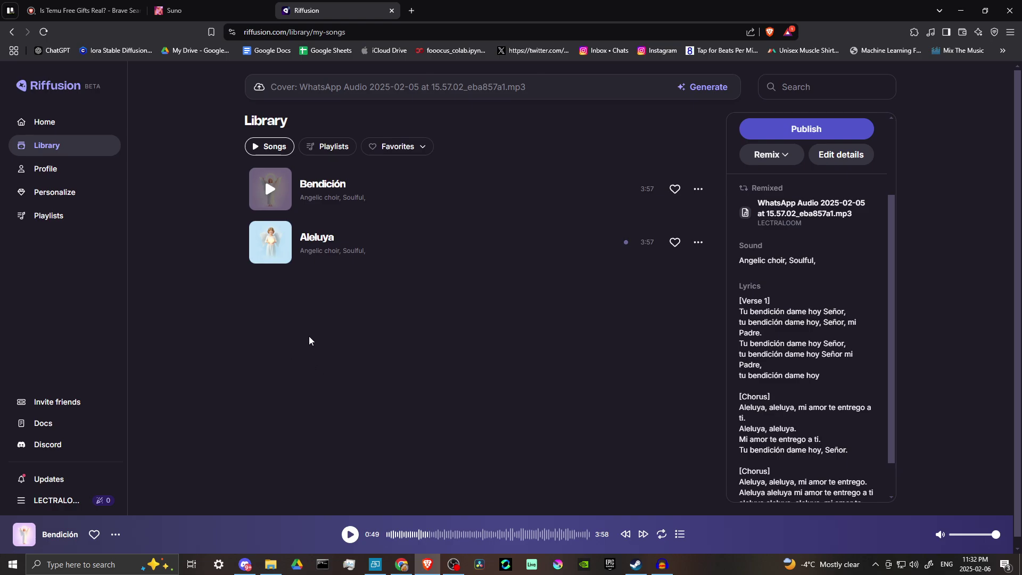
mouse_move(794, 326)
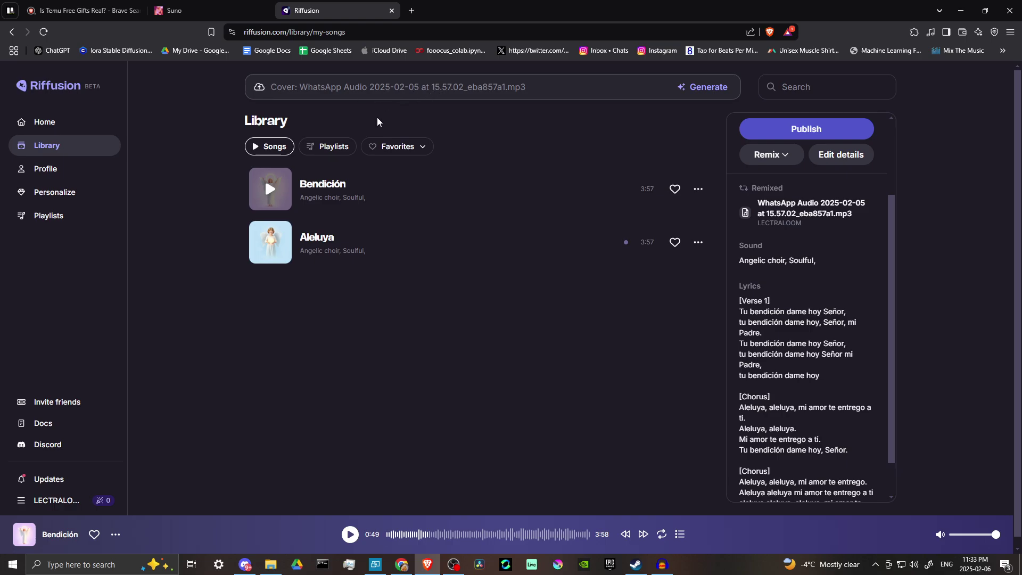
From Home, open the Cover composer and preview the 3:46 WhatsApp Audio source track.
click(43, 123)
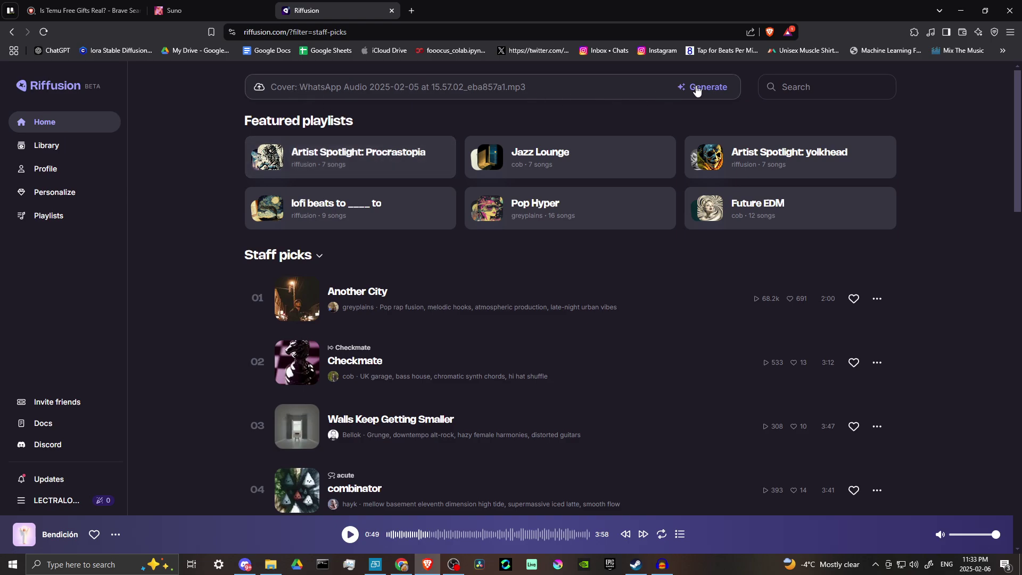
click(547, 87)
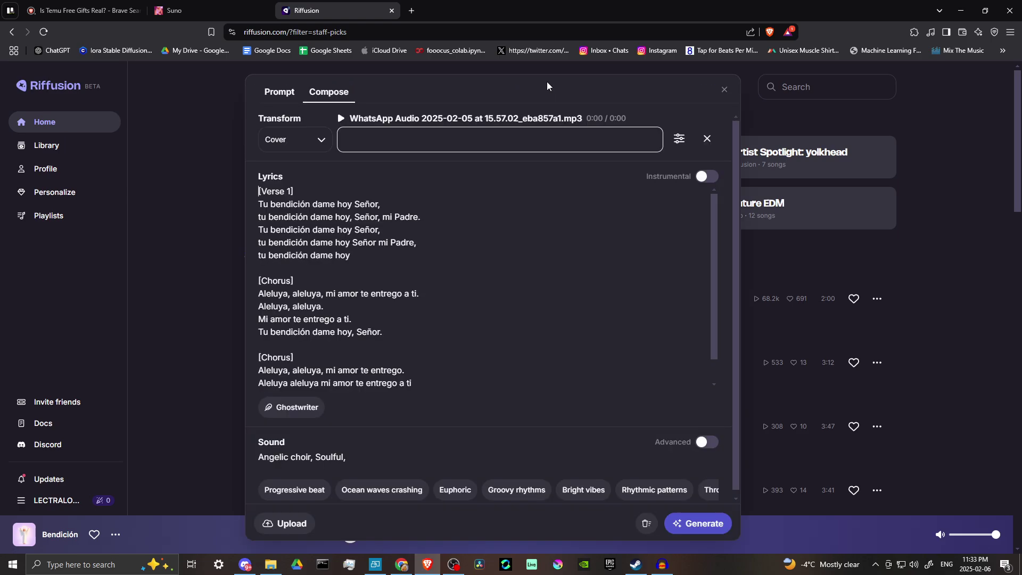
click(412, 280)
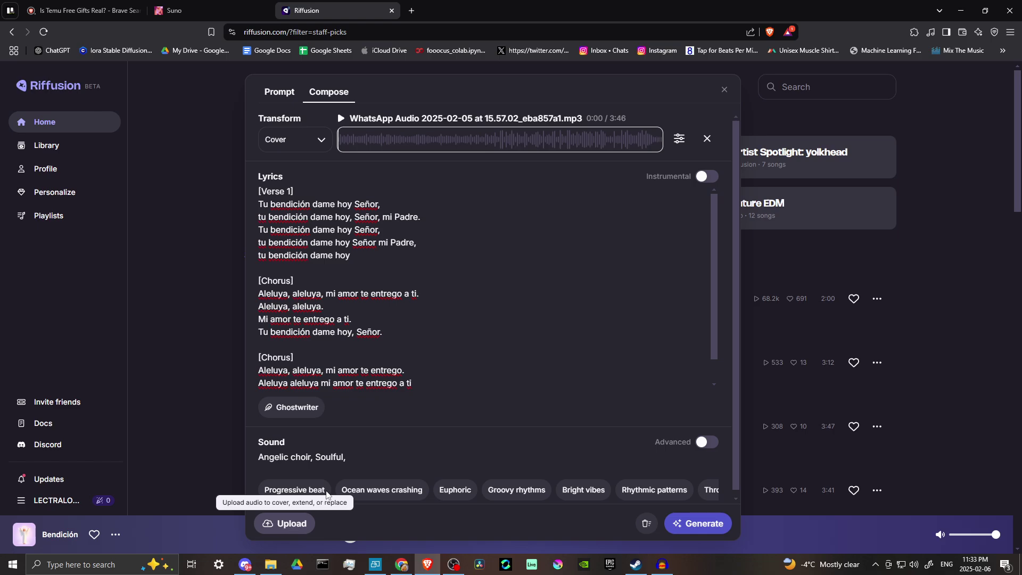
click(340, 119)
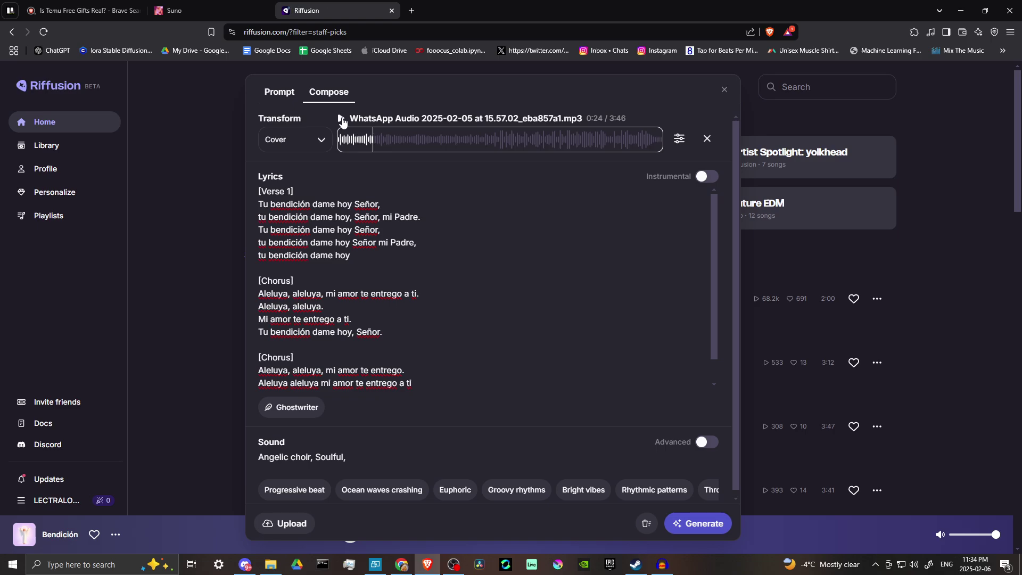
click(296, 145)
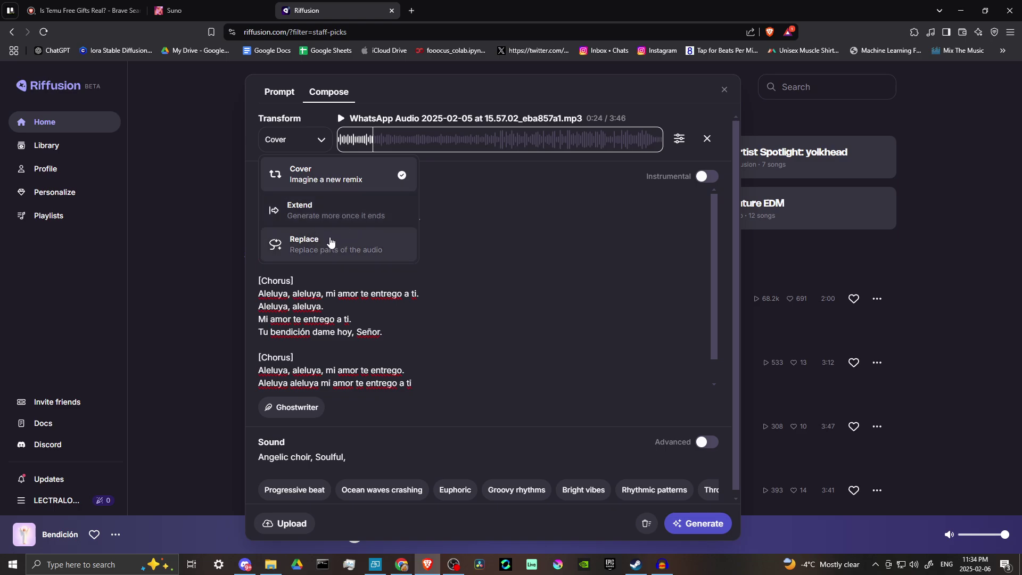
click(453, 212)
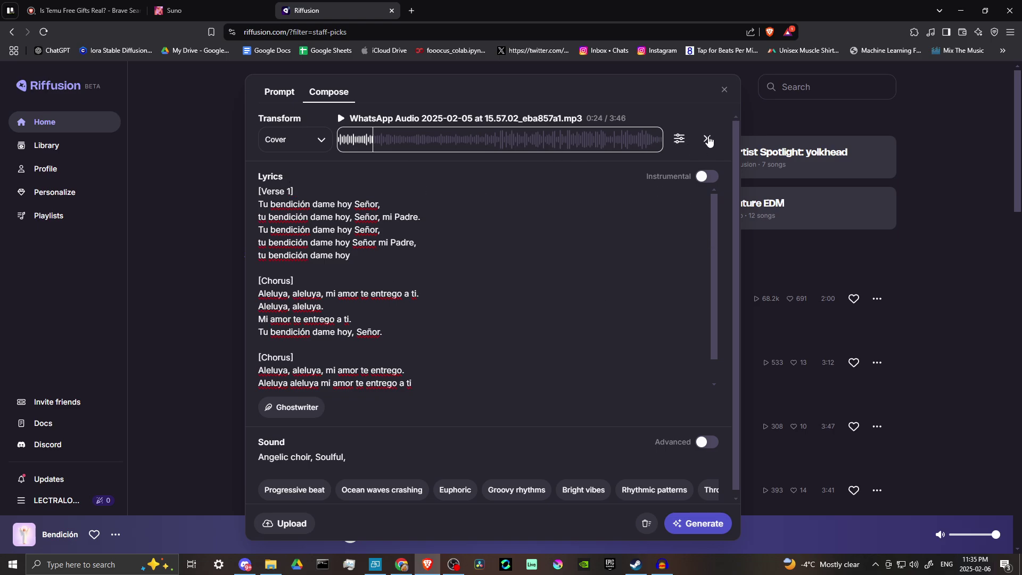
Remove the WhatsApp audio and upload pityfiddeshort.mp3 from the PITYFIDDLE folder instead.
click(707, 139)
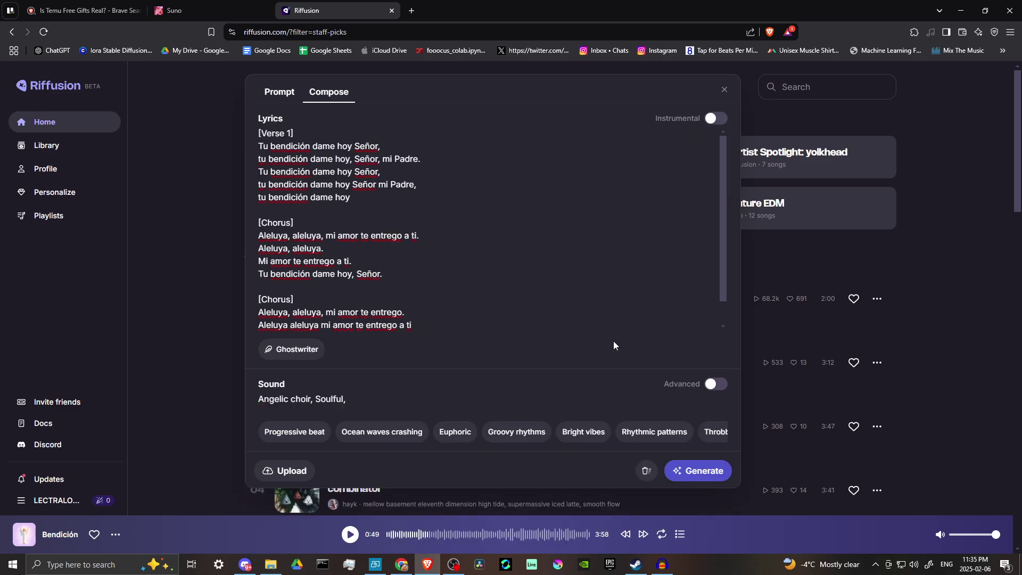
click(44, 32)
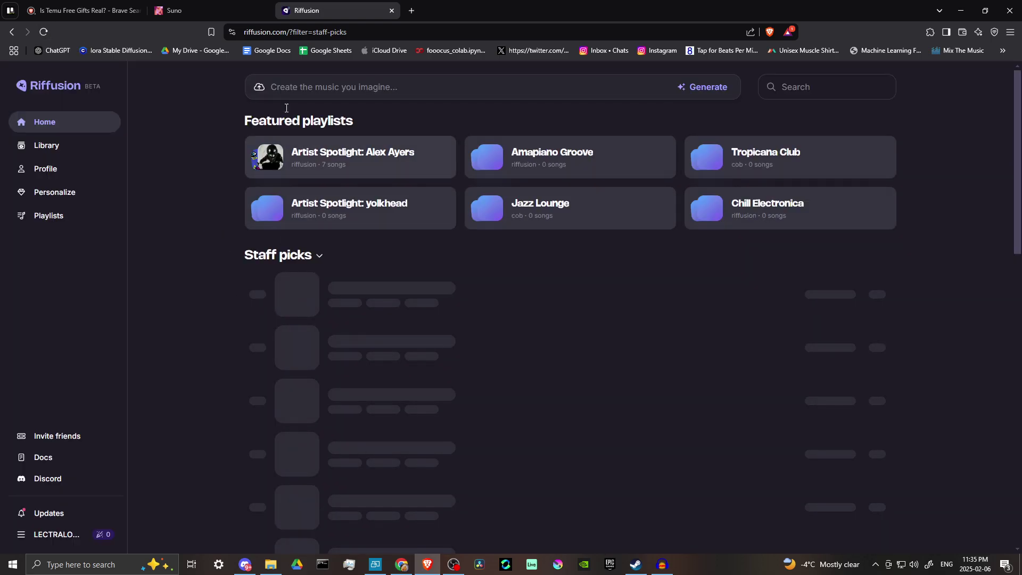
click(258, 86)
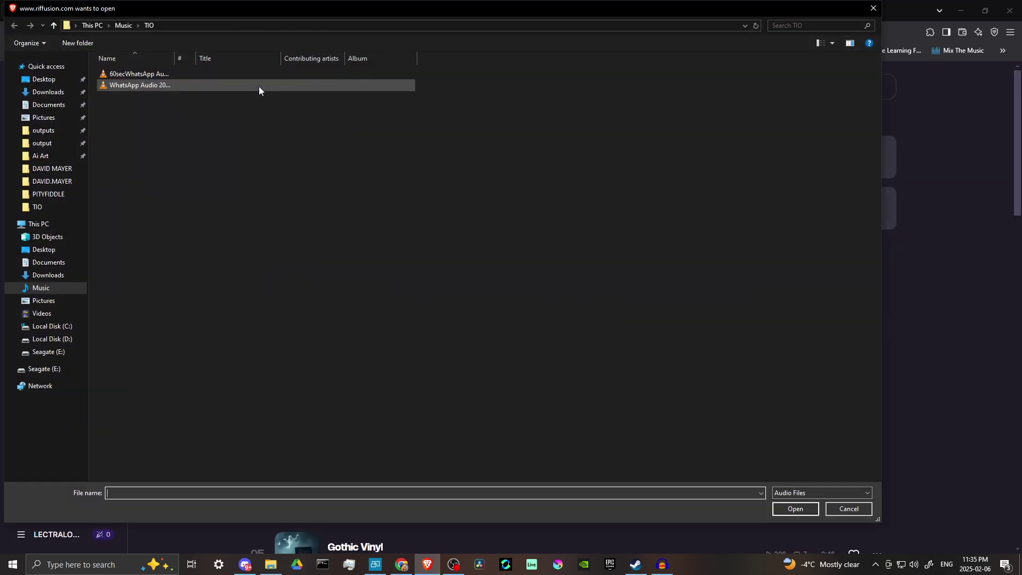
click(42, 195)
double_click(140, 73)
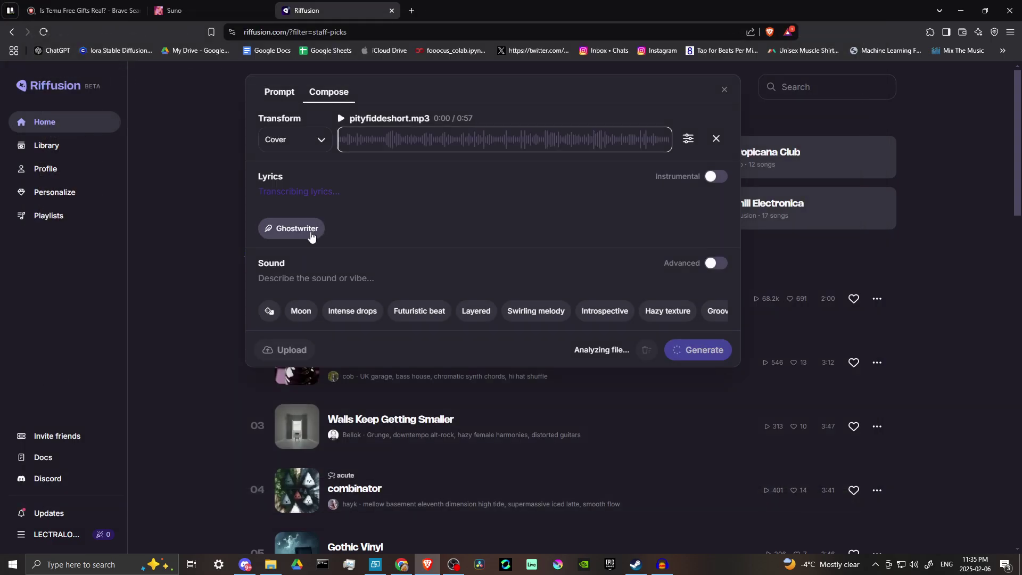
Change the transform mode from Cover to Extend, extending after 0:57.
click(290, 139)
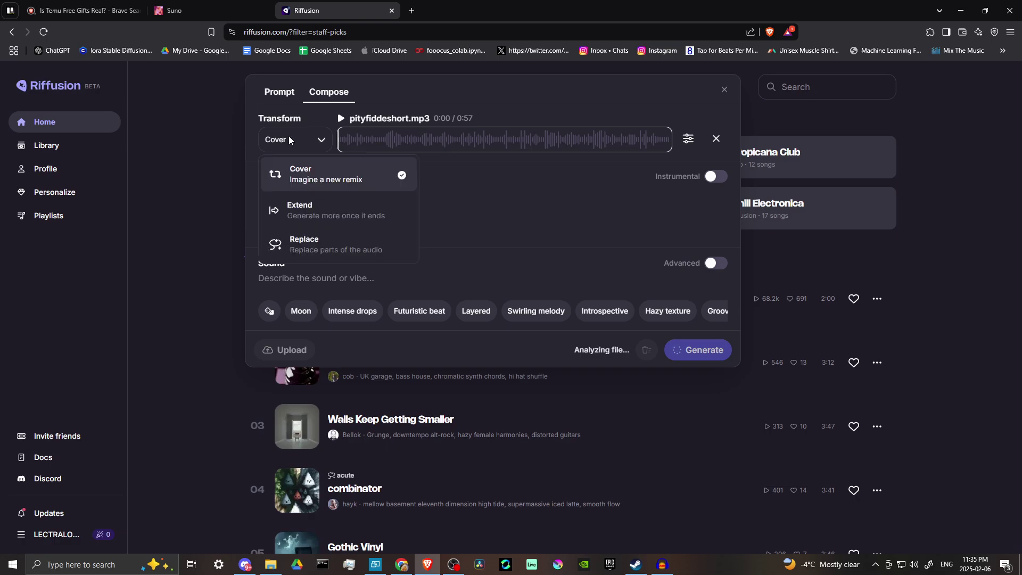
click(318, 220)
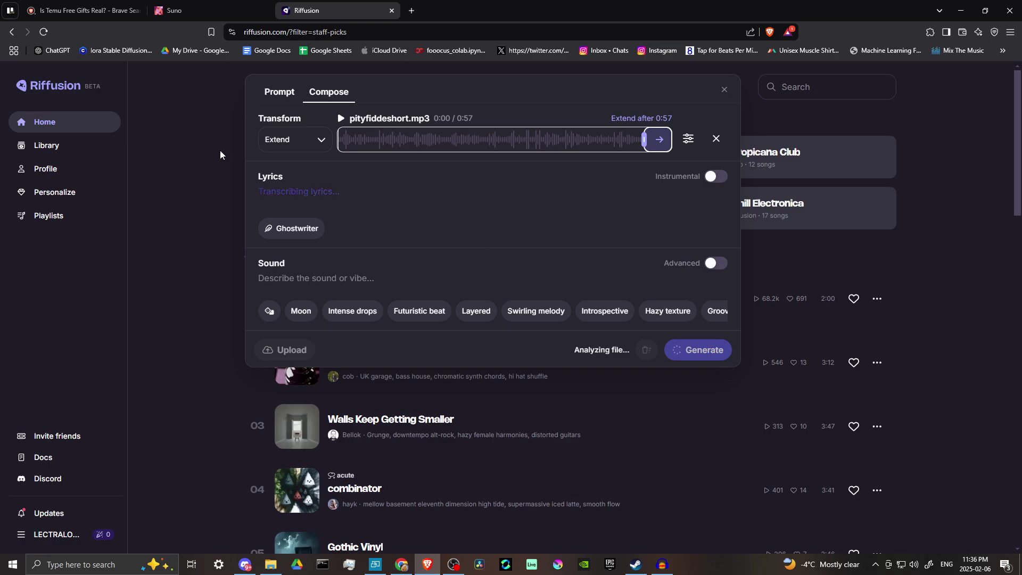
click(48, 128)
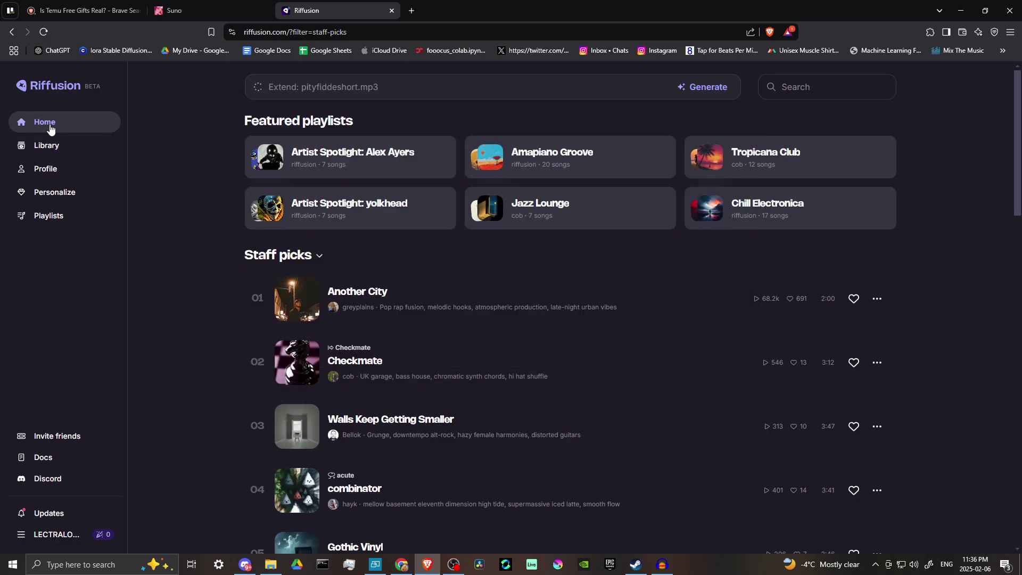
click(44, 33)
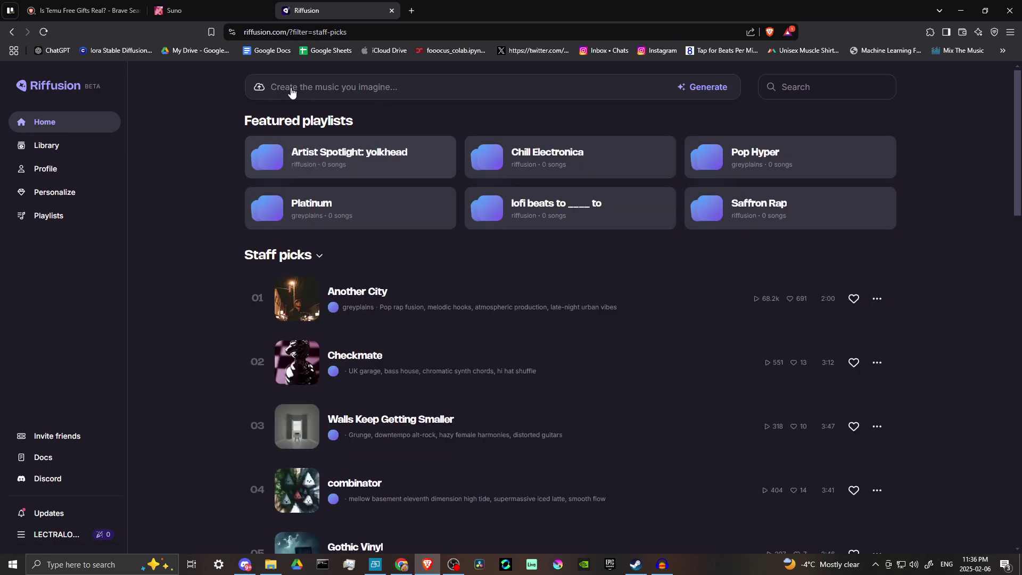
click(339, 80)
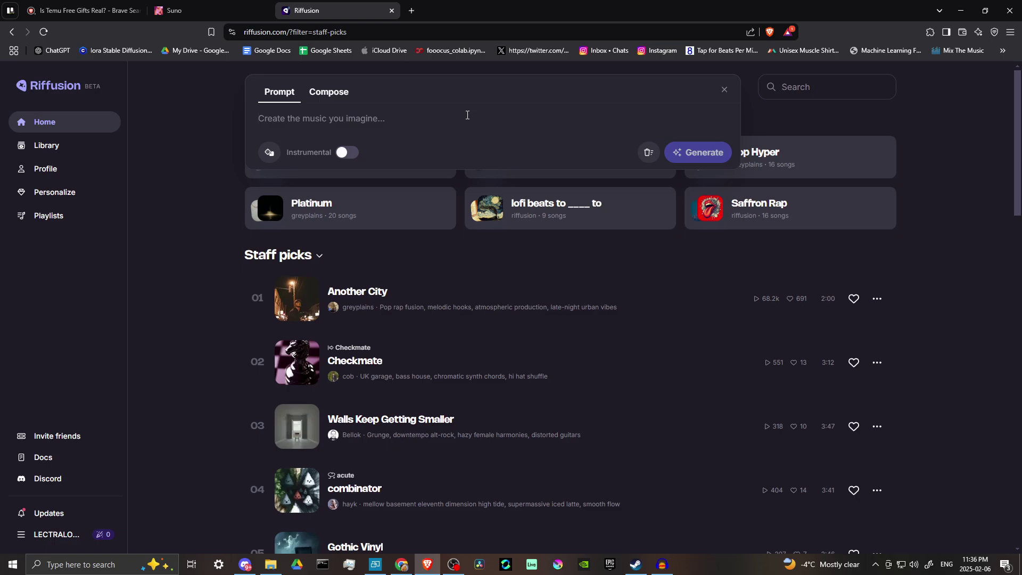
text(a rock )
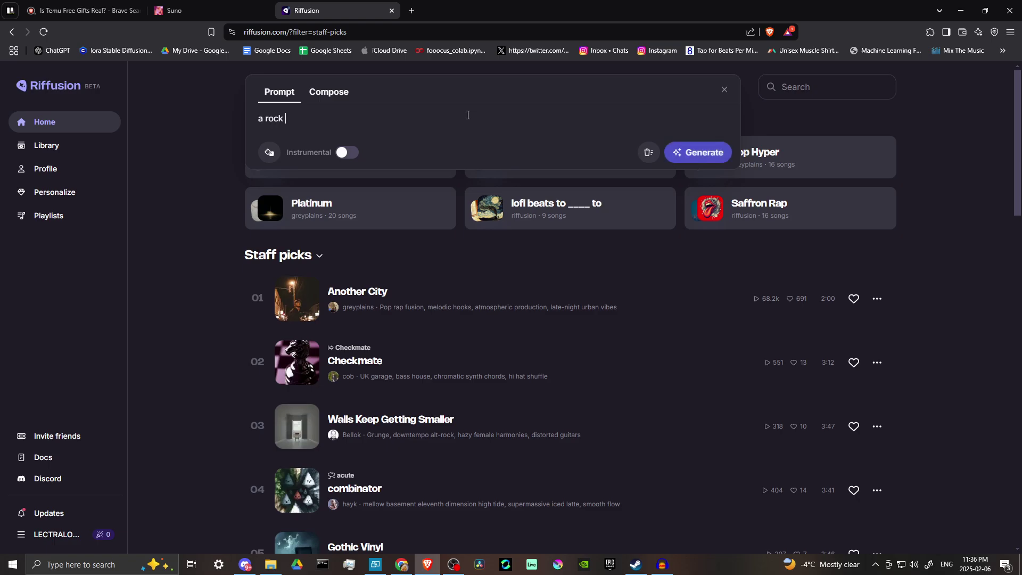
text(opera)
click(347, 154)
click(329, 93)
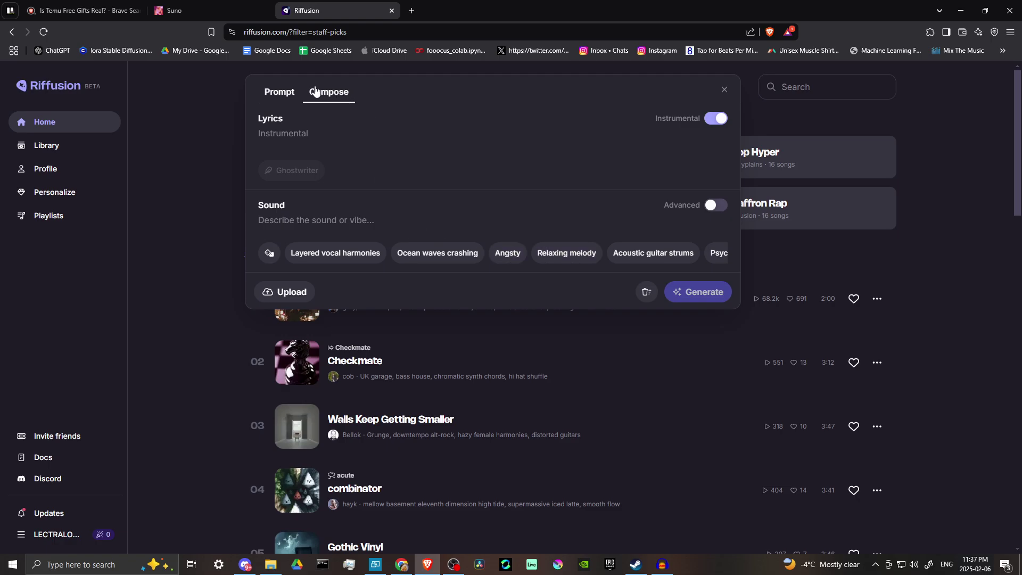
click(277, 95)
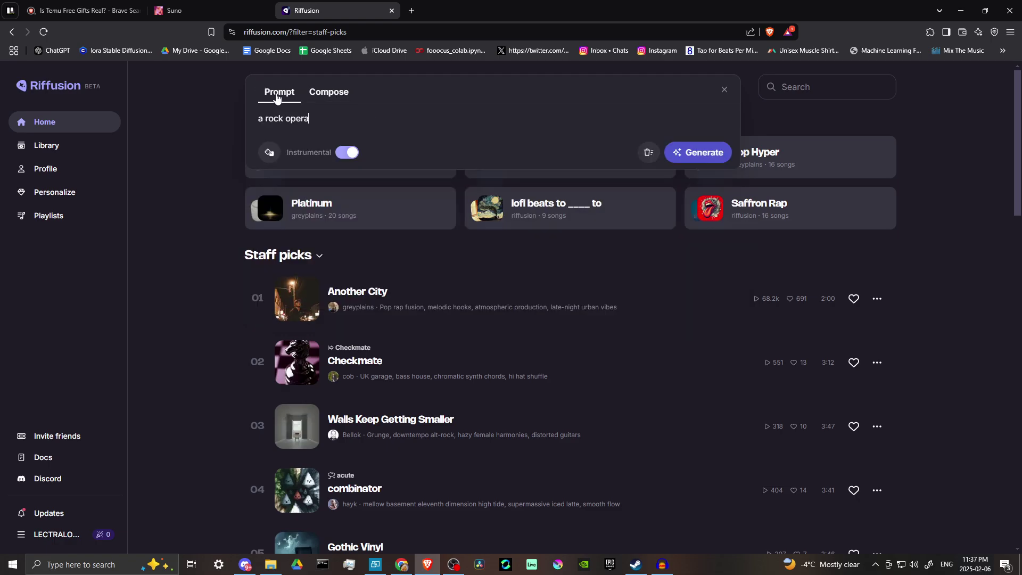
click(325, 93)
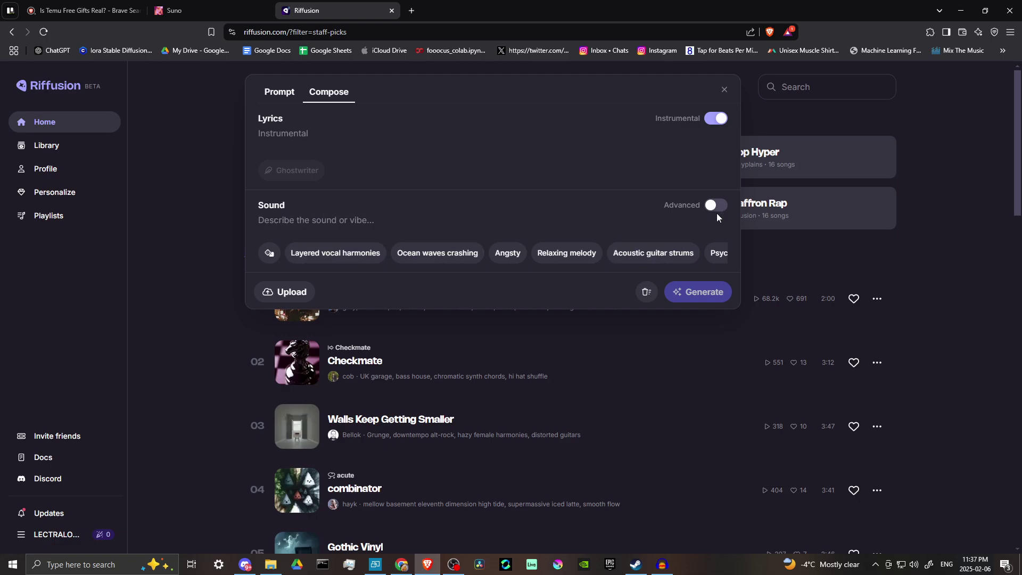
Enable Advanced sound and enter prompts 'metal', 'grunge' and 'progressive', each spanning 0:00–4:00.
click(714, 210)
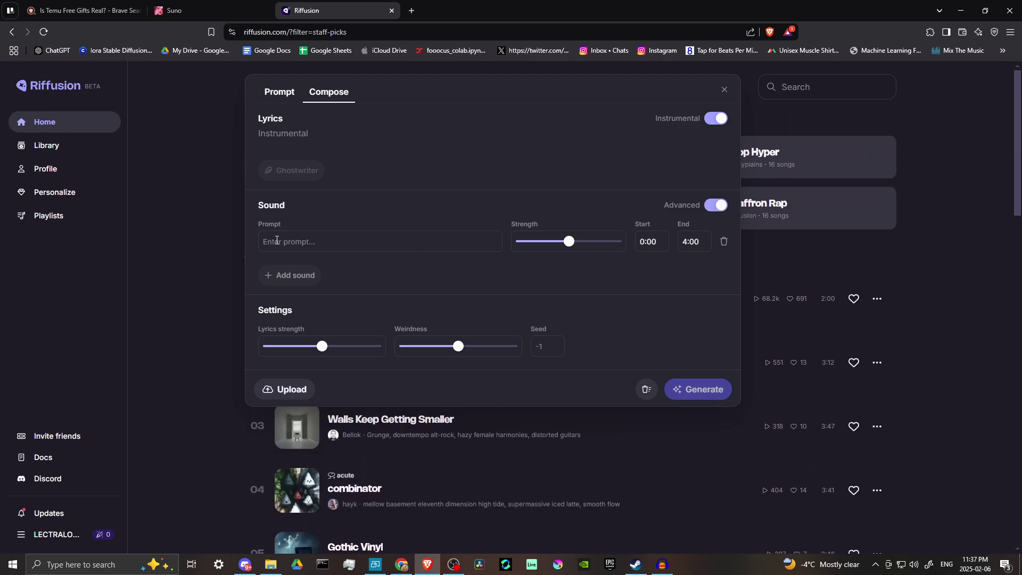
click(278, 240)
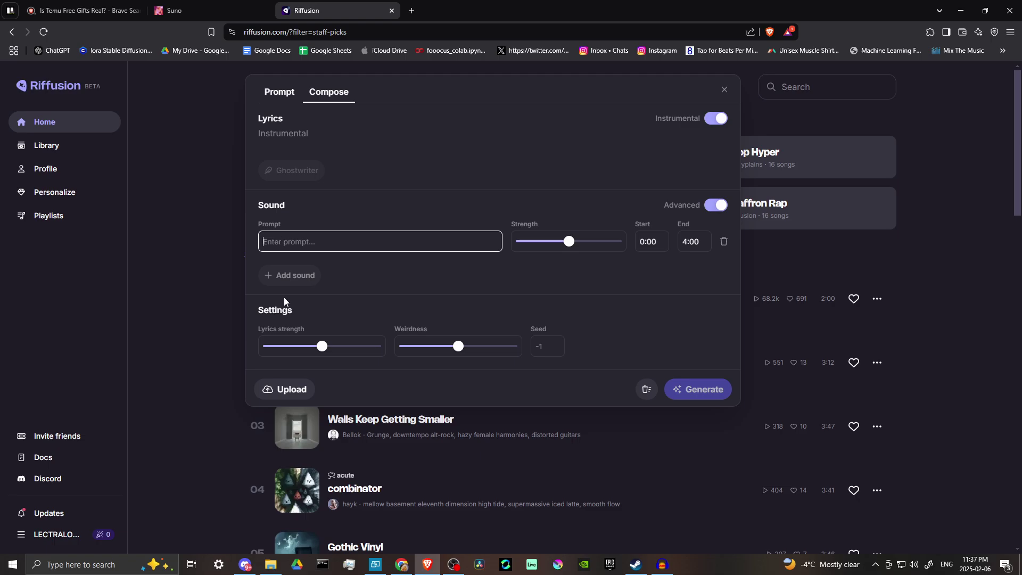
text(metal)
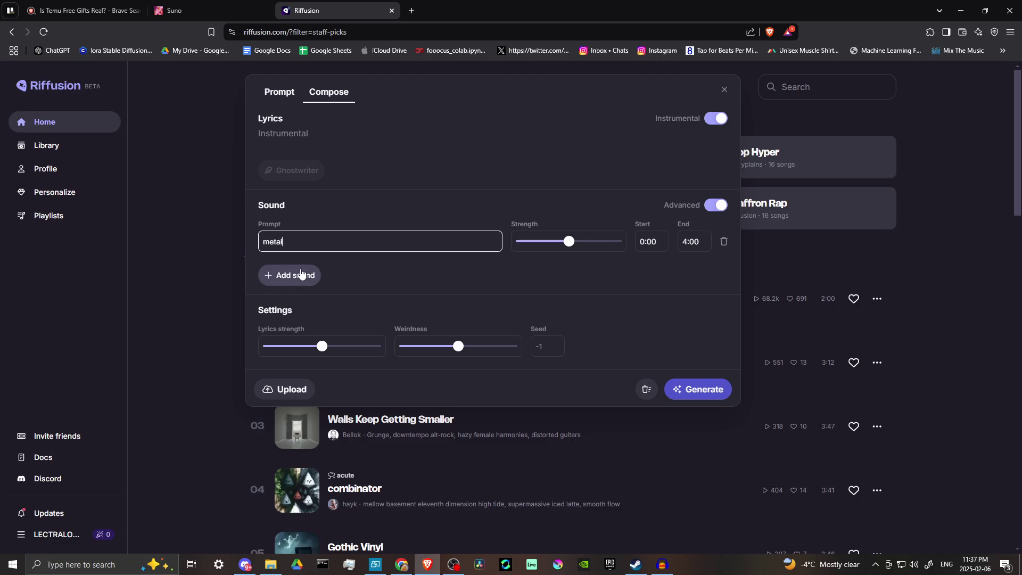
click(292, 275)
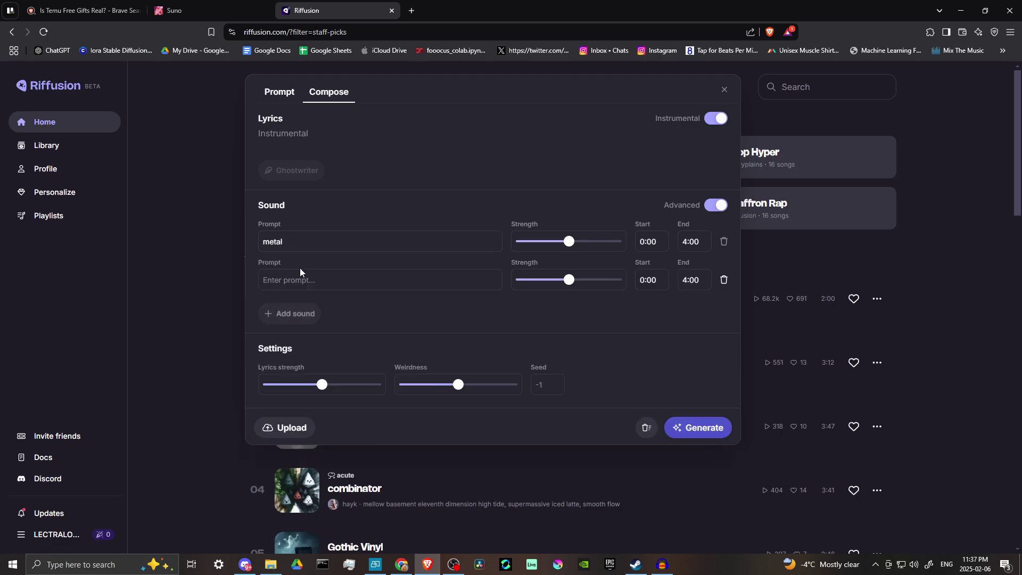
click(316, 272)
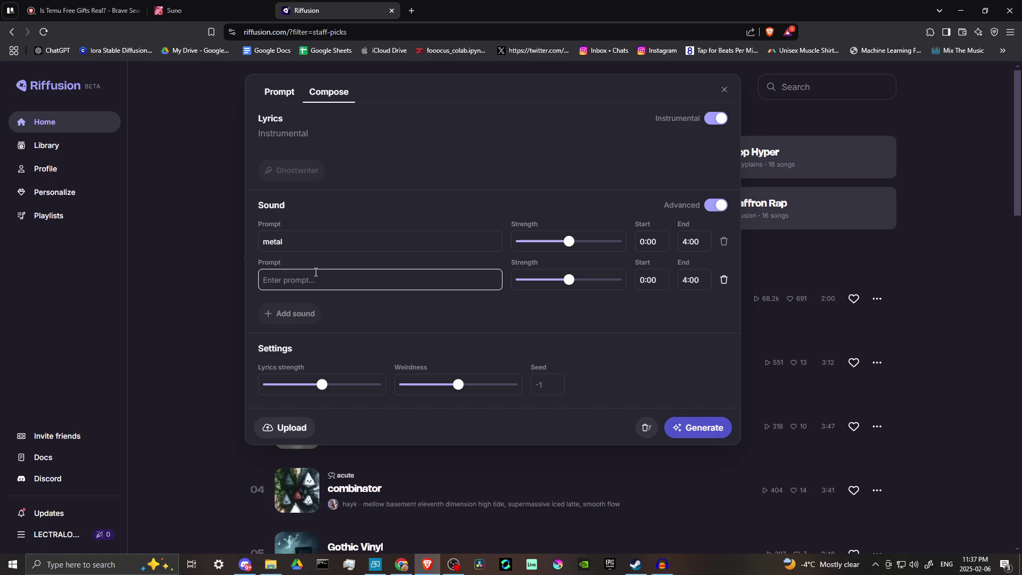
text(grunge)
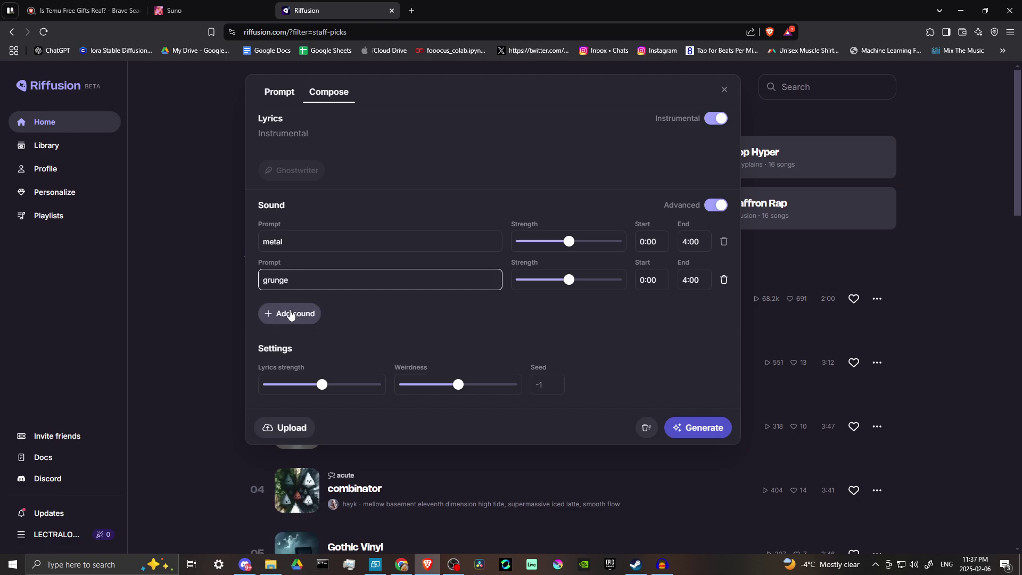
click(290, 314)
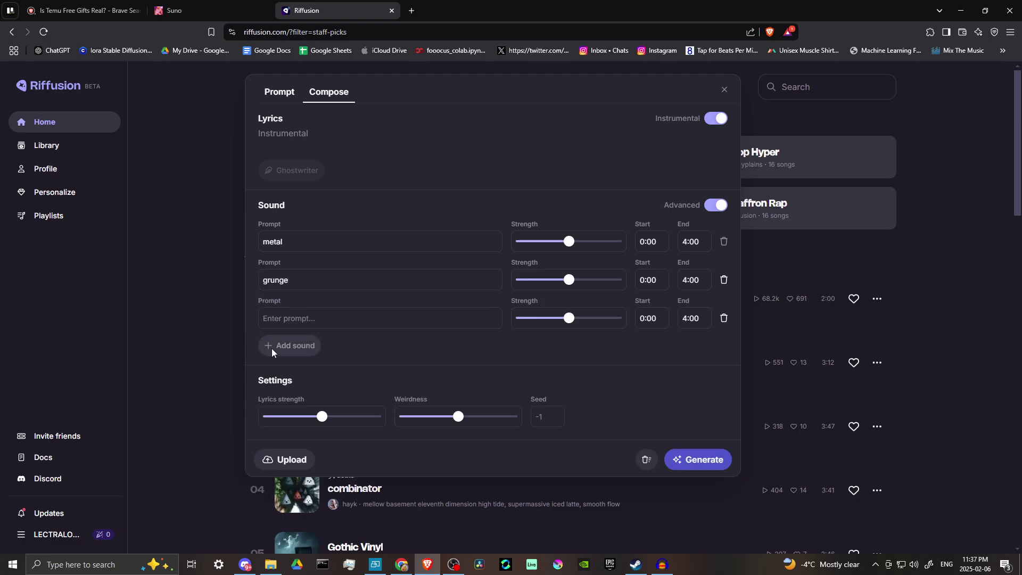
click(314, 317)
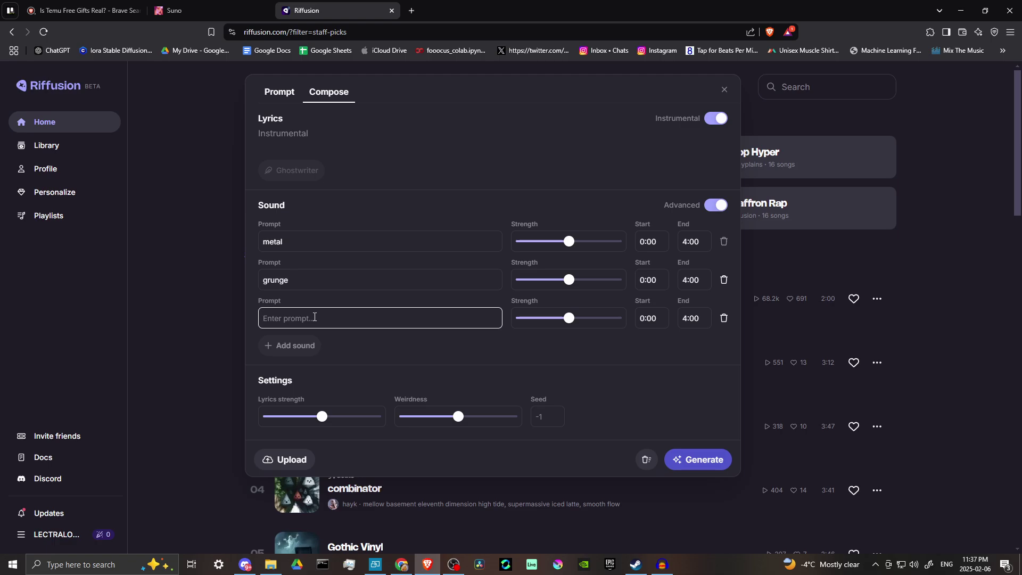
text(progressive)
click(282, 346)
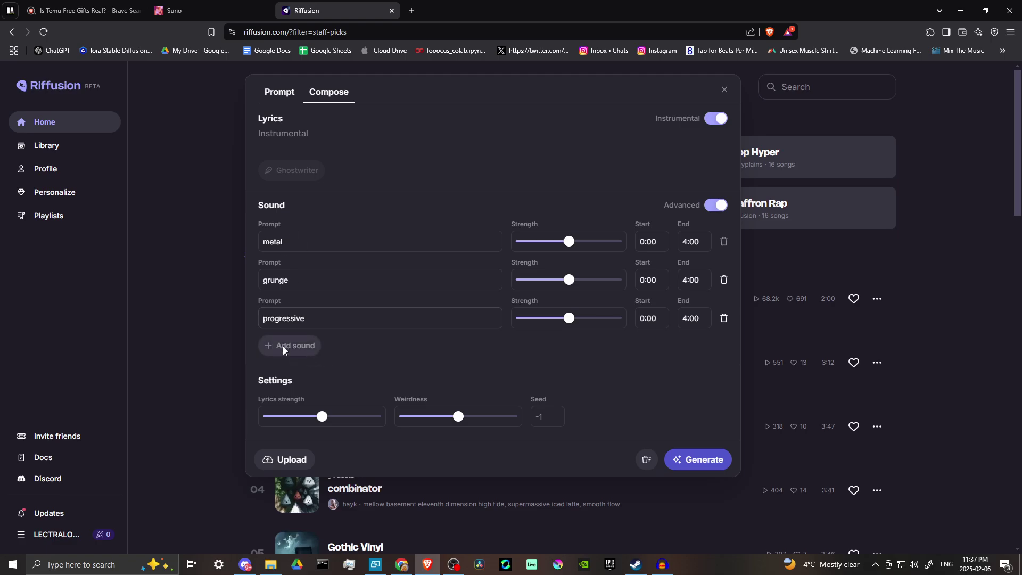
click(331, 317)
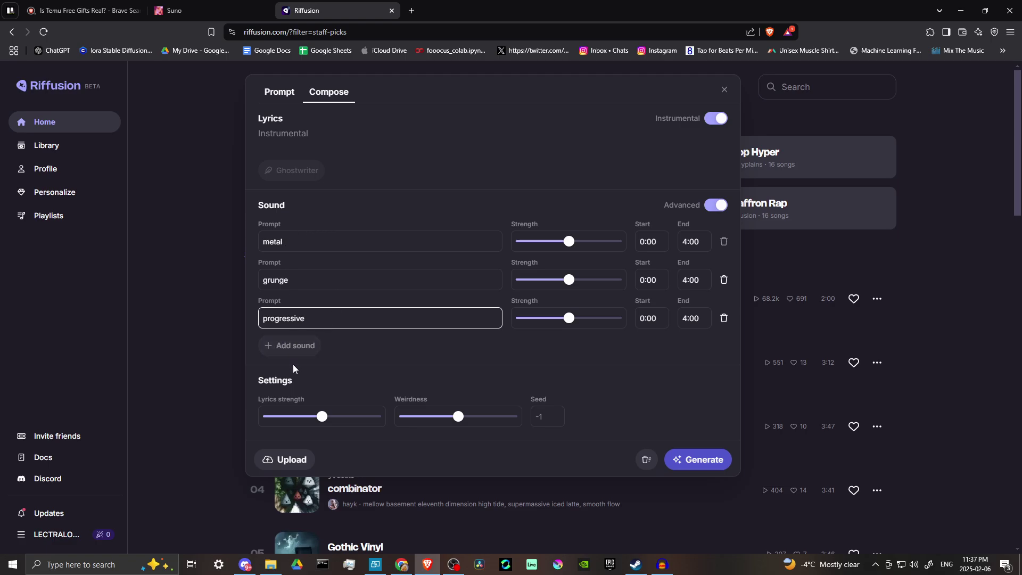
Append ', grunge, progressive' to the first prompt so it reads 'metal, grunge, progressive'.
click(309, 236)
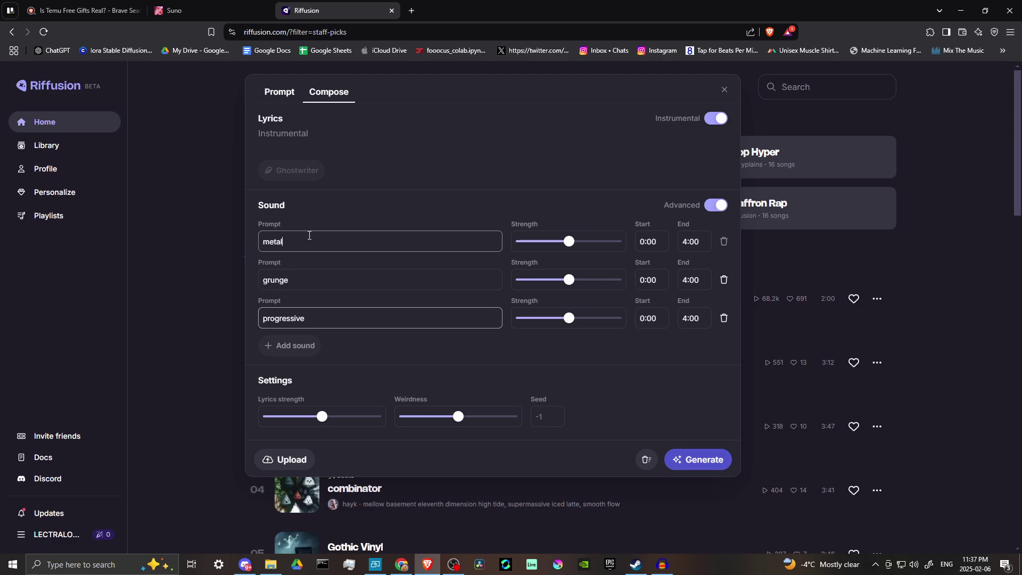
text(,)
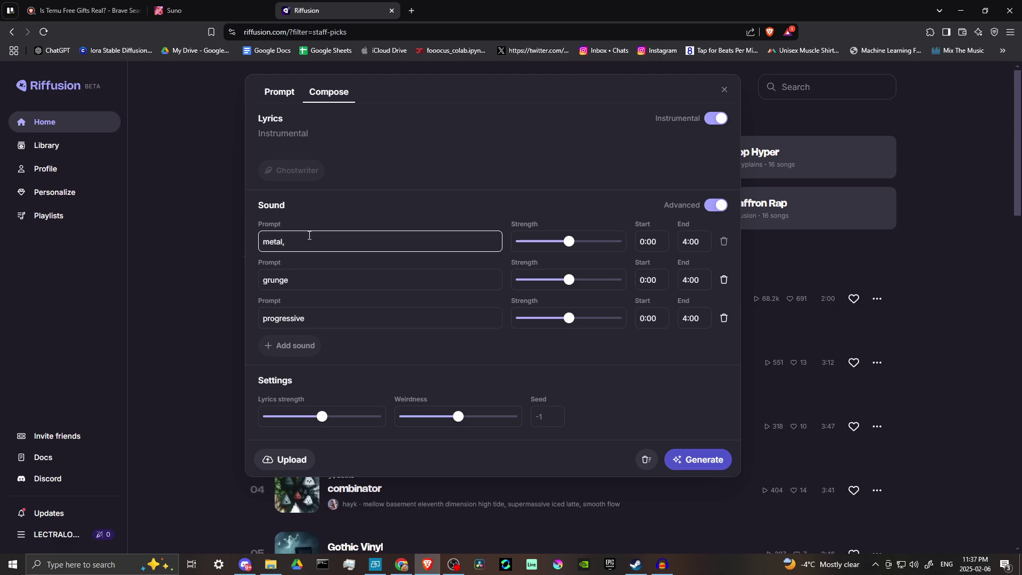
text( grunge,)
text(progressive)
Set sound timings: first ends at 1:00, second runs 1:00–3:00, third starts at 3:00.
click(687, 244)
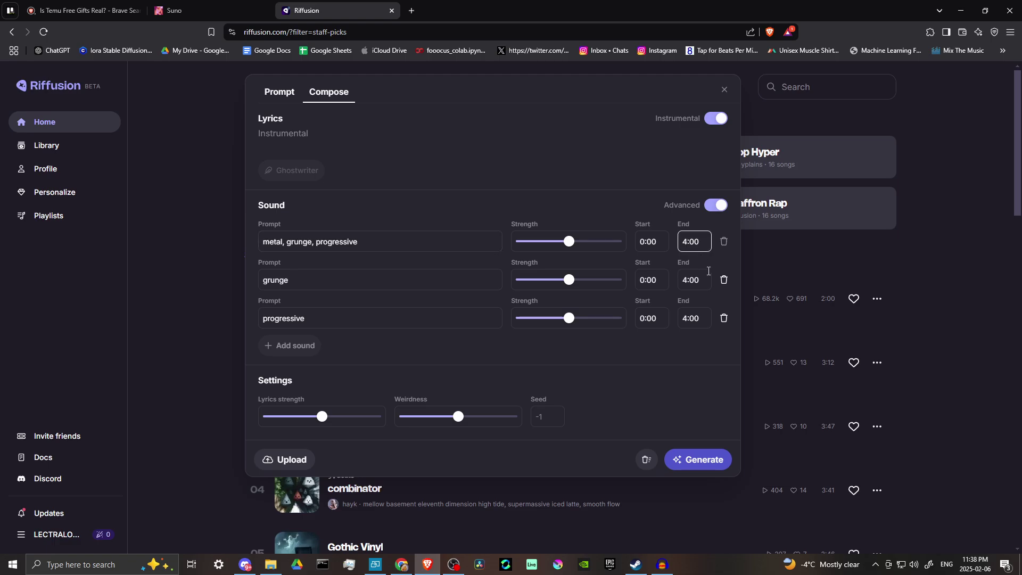
key(BackSpace)
text(1)
click(645, 281)
key(BackSpace)
text(1)
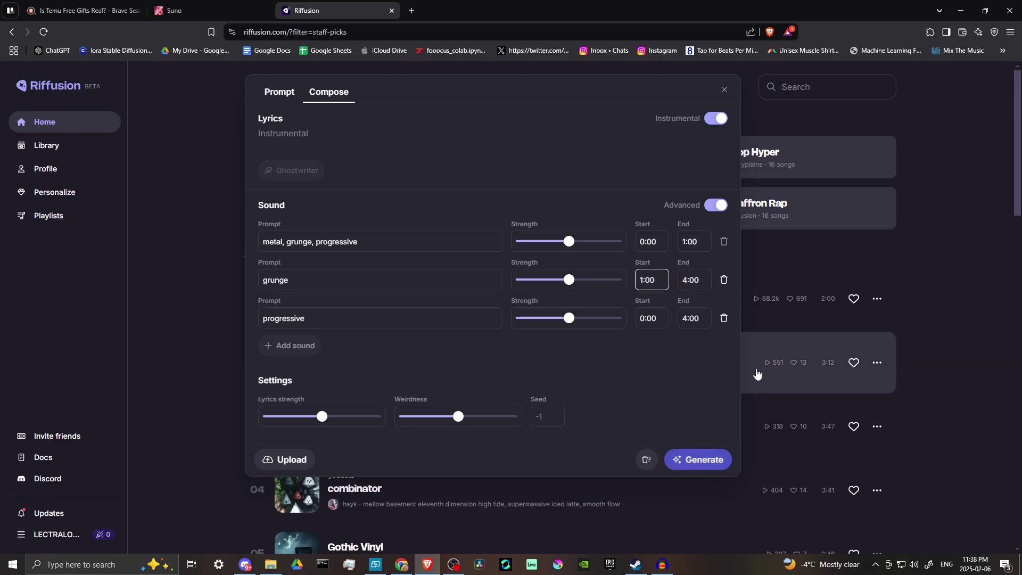
click(687, 279)
key(BackSpace)
text(3)
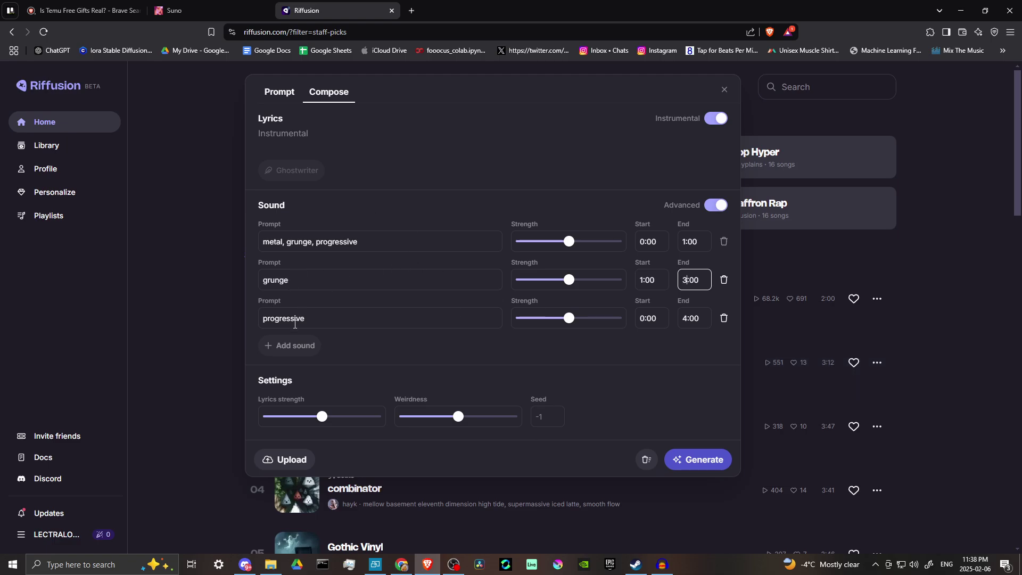
click(643, 319)
key(BackSpace)
text(3)
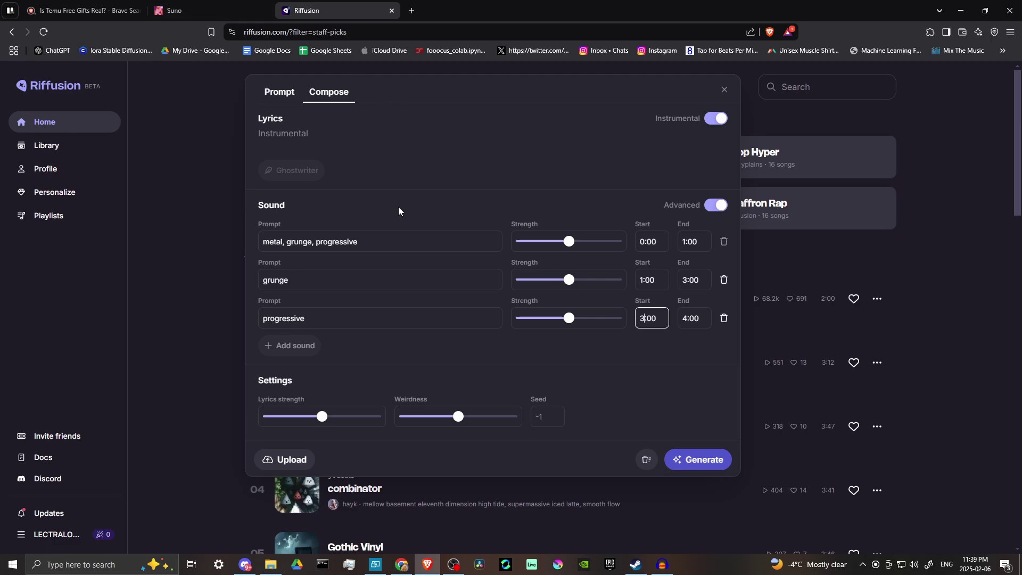
Generate the tracks Resilience and Steel Waves, then favourite Bendición in the Library.
click(705, 457)
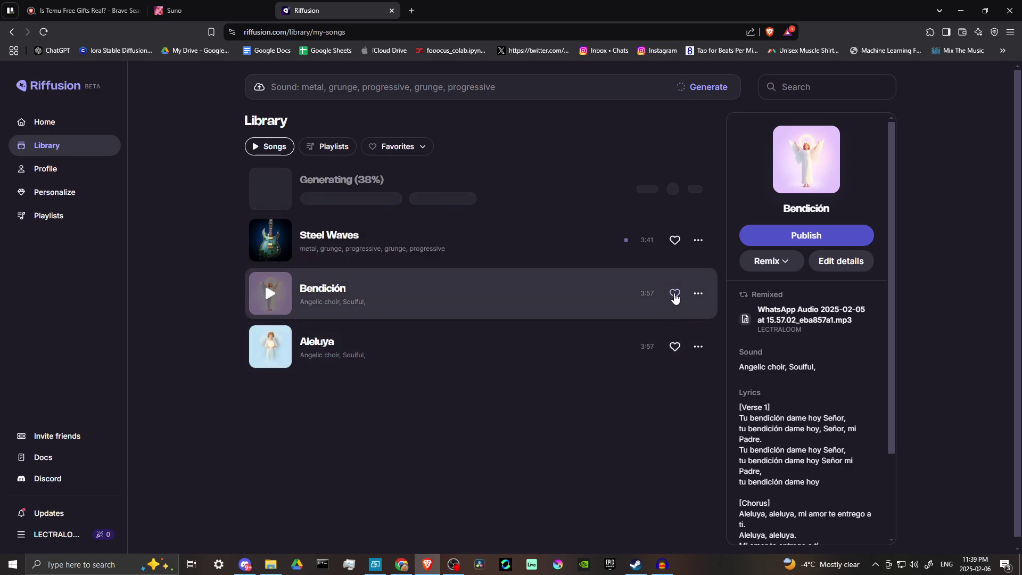
click(674, 294)
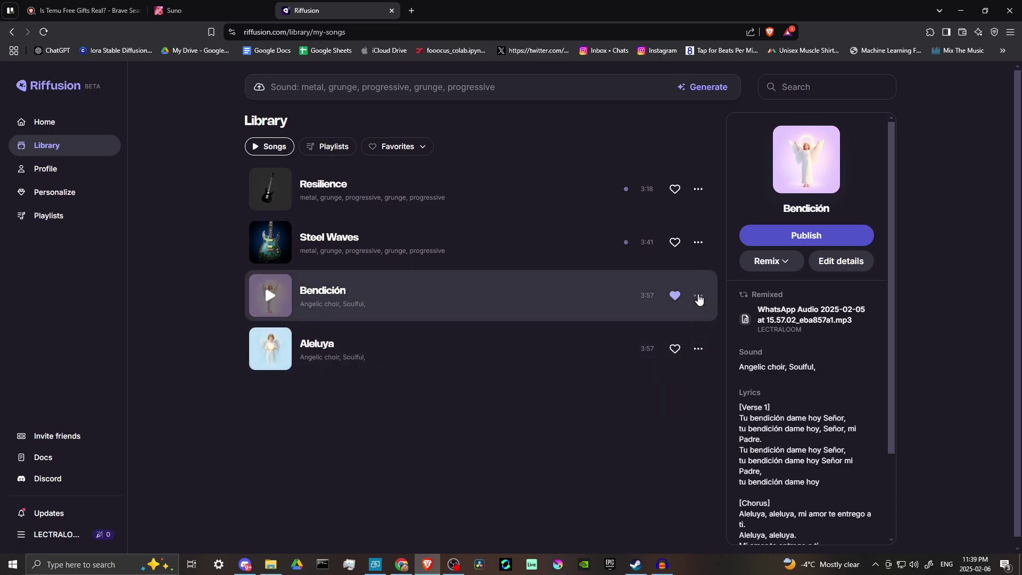
Open Bendición's options menu showing Remix, Edit details, Privacy, Delete and more.
click(697, 296)
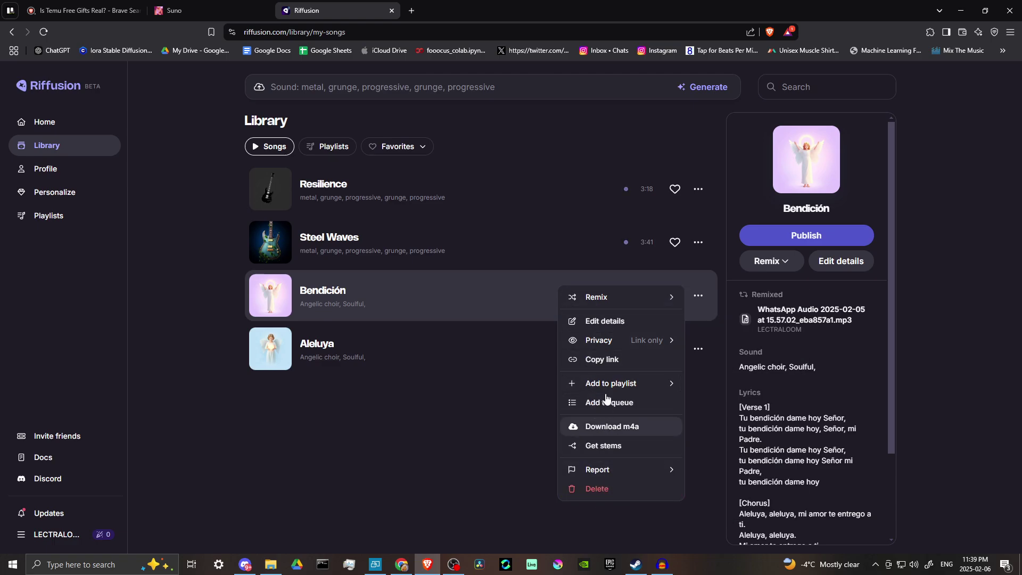
mouse_move(605, 299)
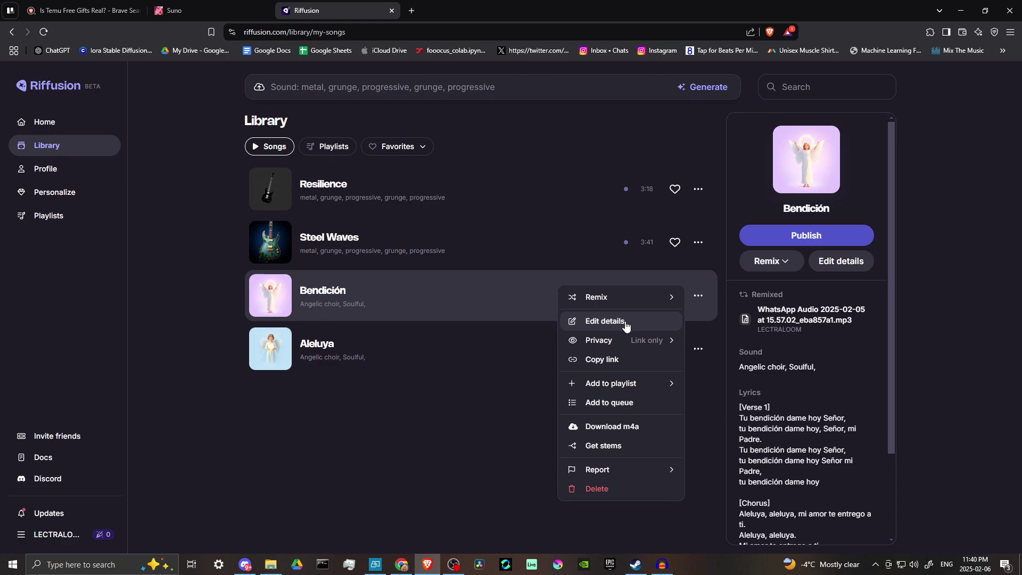
mouse_move(621, 341)
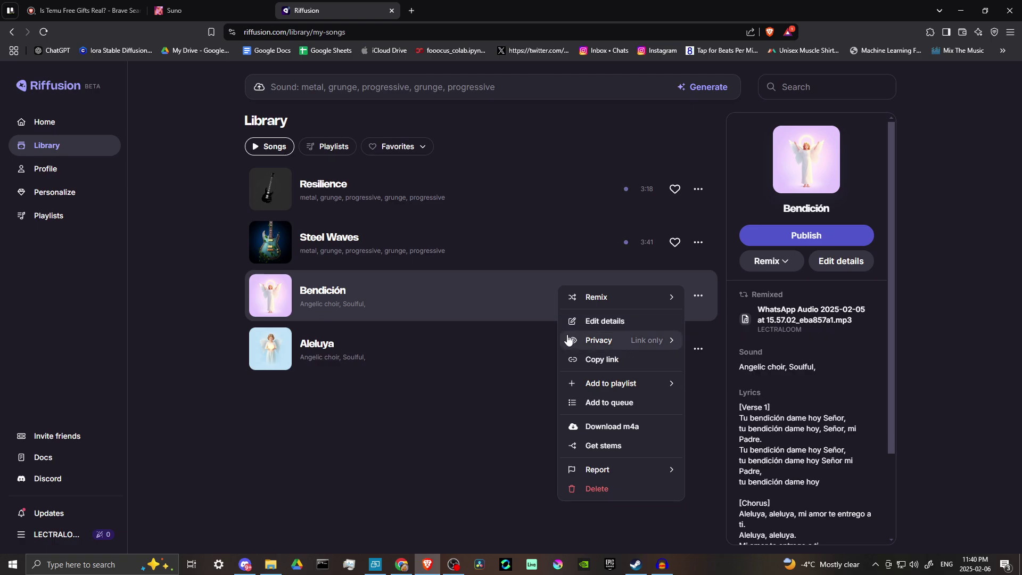
mouse_move(607, 387)
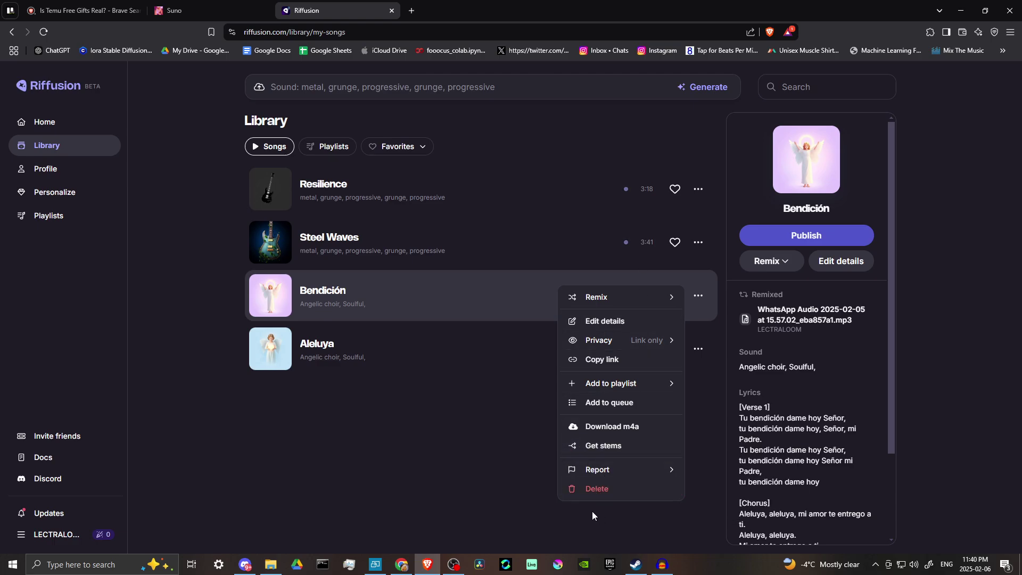
Dismiss the options menu and start playing Resilience from its thumbnail.
click(366, 446)
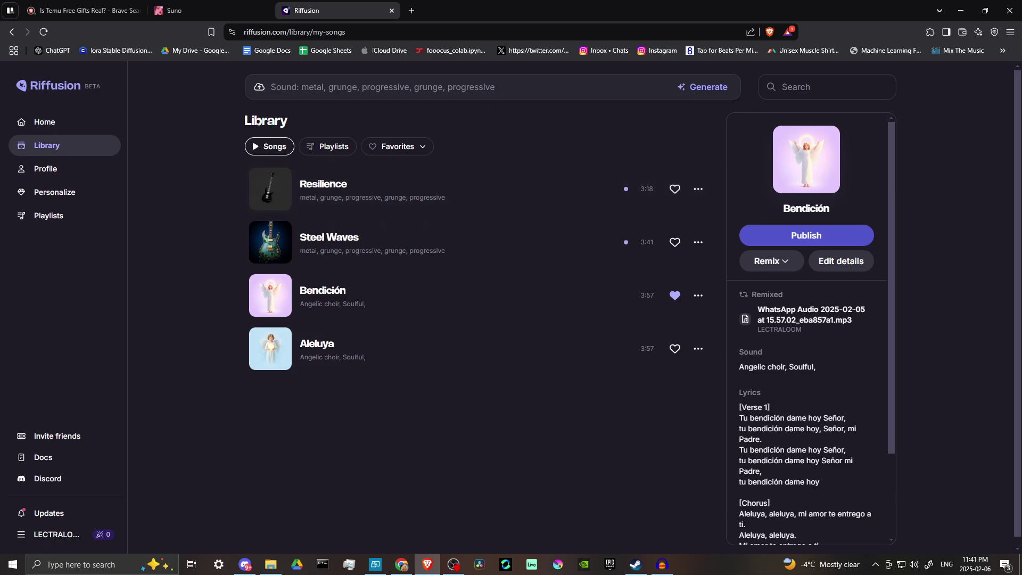
click(269, 191)
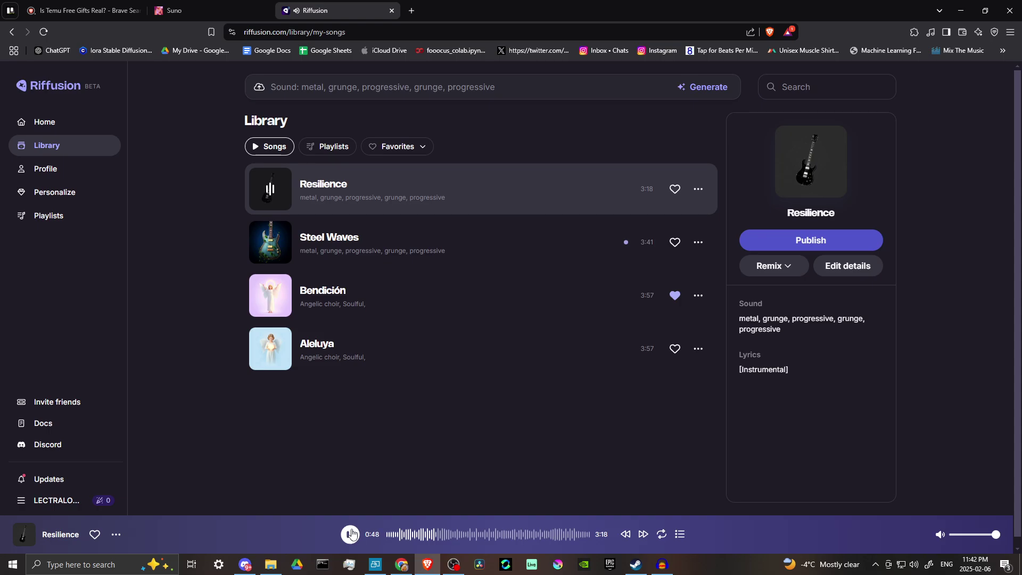
Pause the Resilience track's playback at 0:49 of 3:18.
click(350, 533)
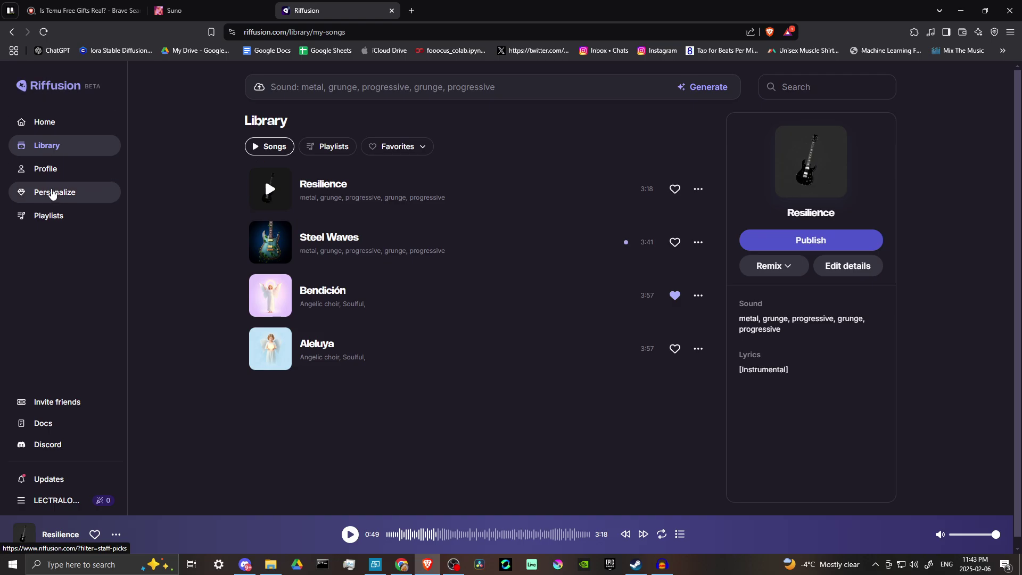
click(53, 193)
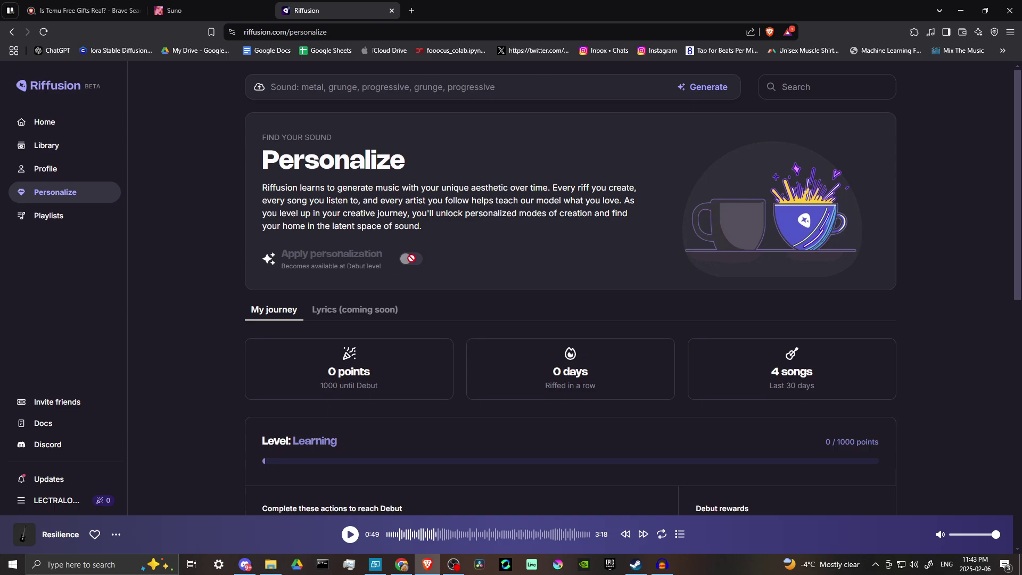
scroll(359, 296, down, 1)
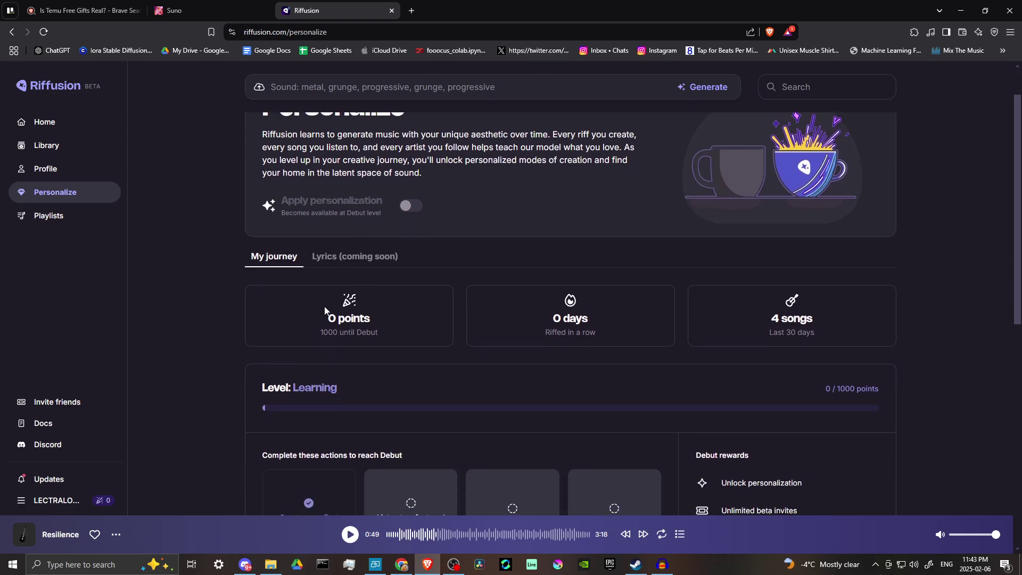
scroll(334, 298, down, 1)
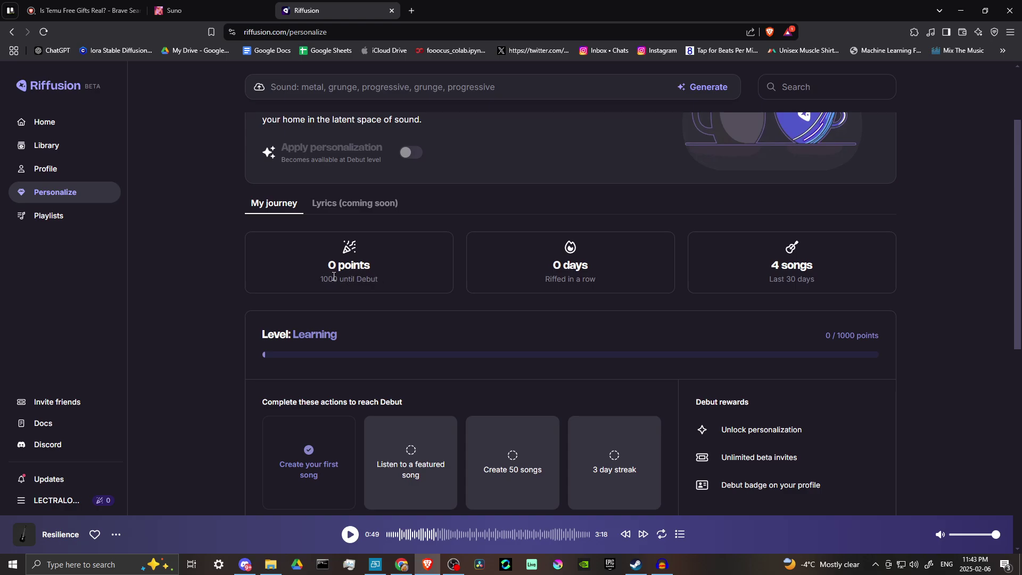
scroll(333, 277, down, 4)
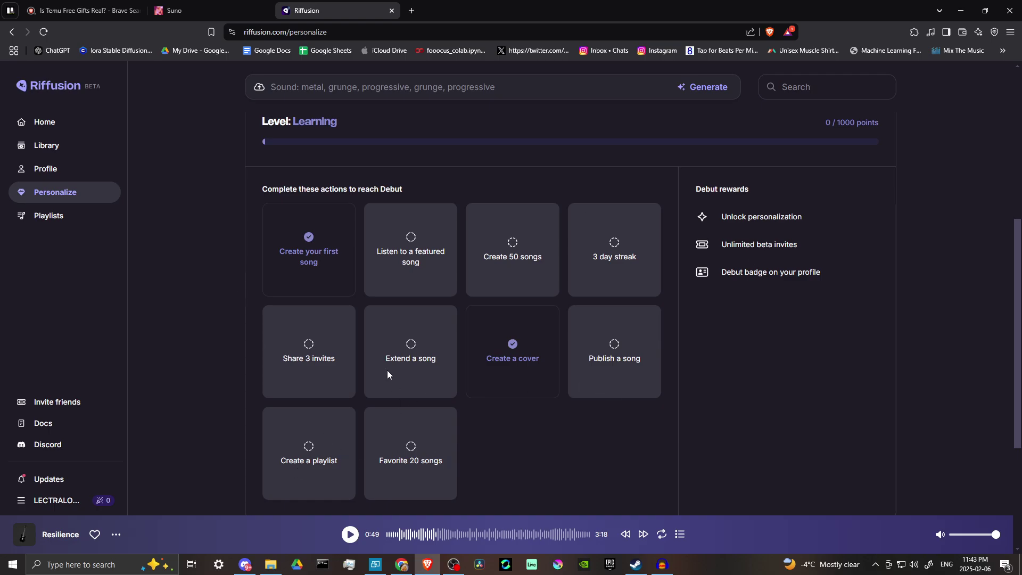
scroll(387, 369, up, 3)
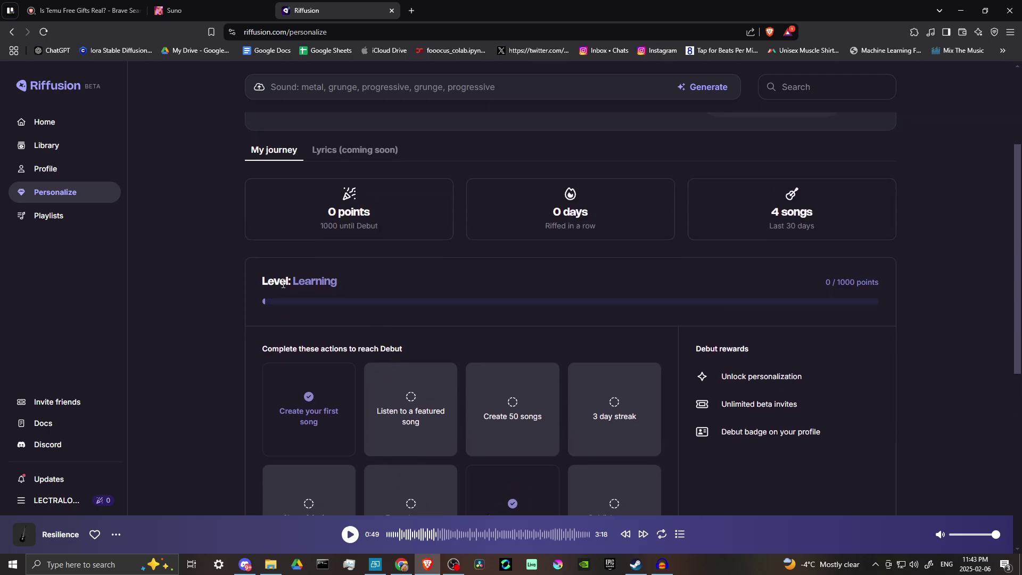
scroll(318, 254, down, 6)
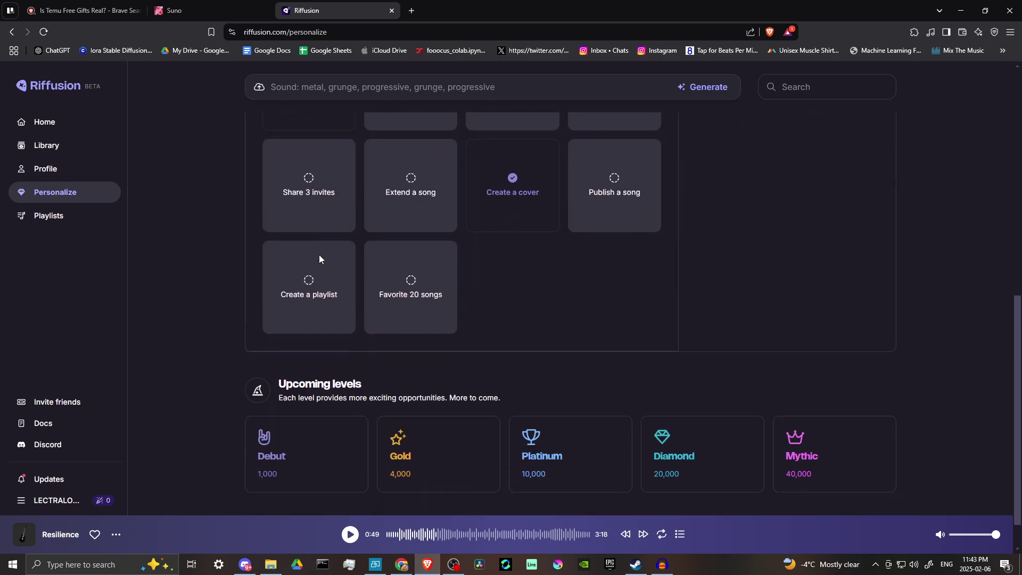
scroll(318, 259, down, 1)
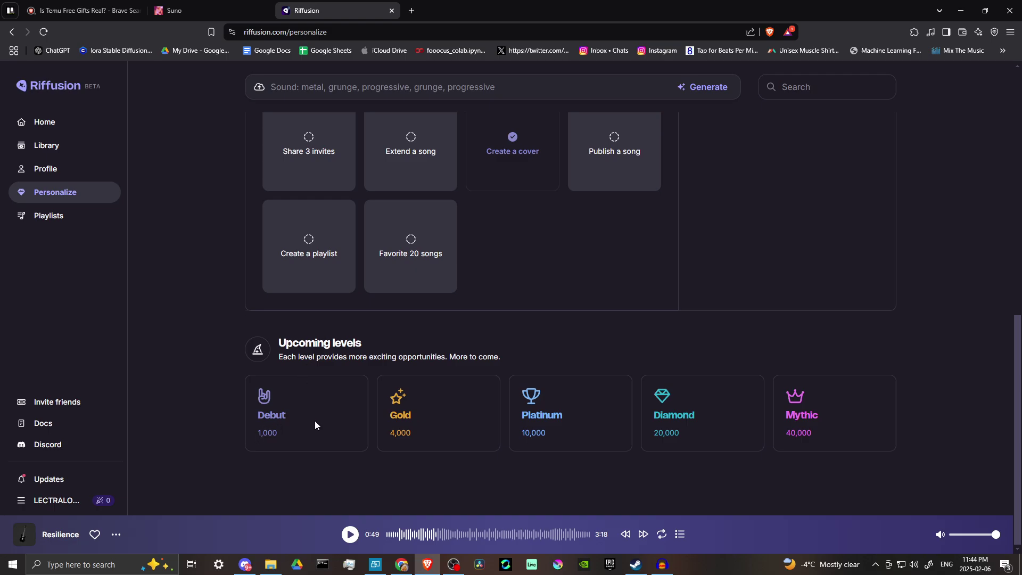
scroll(313, 427, up, 10)
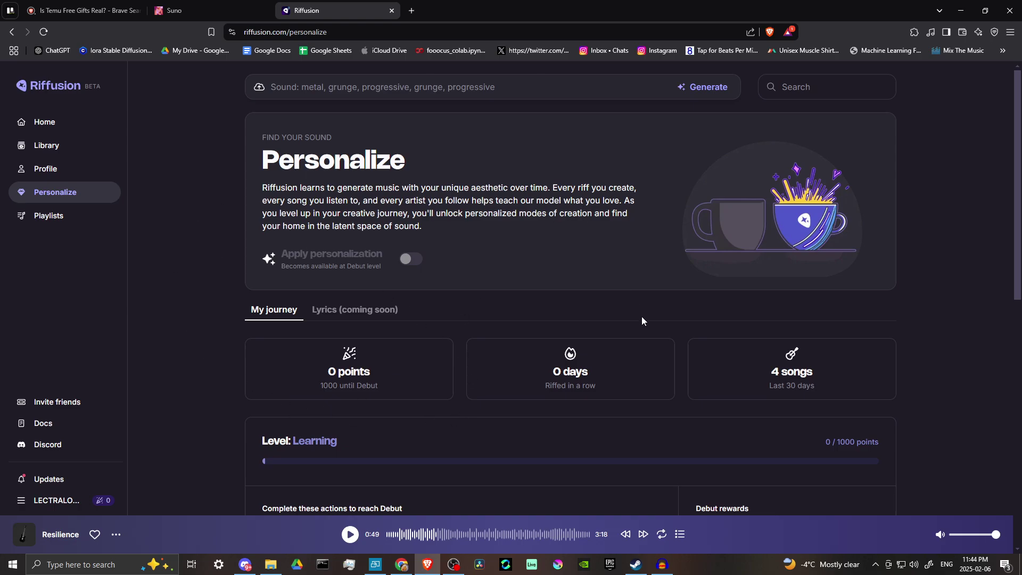
scroll(649, 321, down, 2)
scroll(649, 321, down, 8)
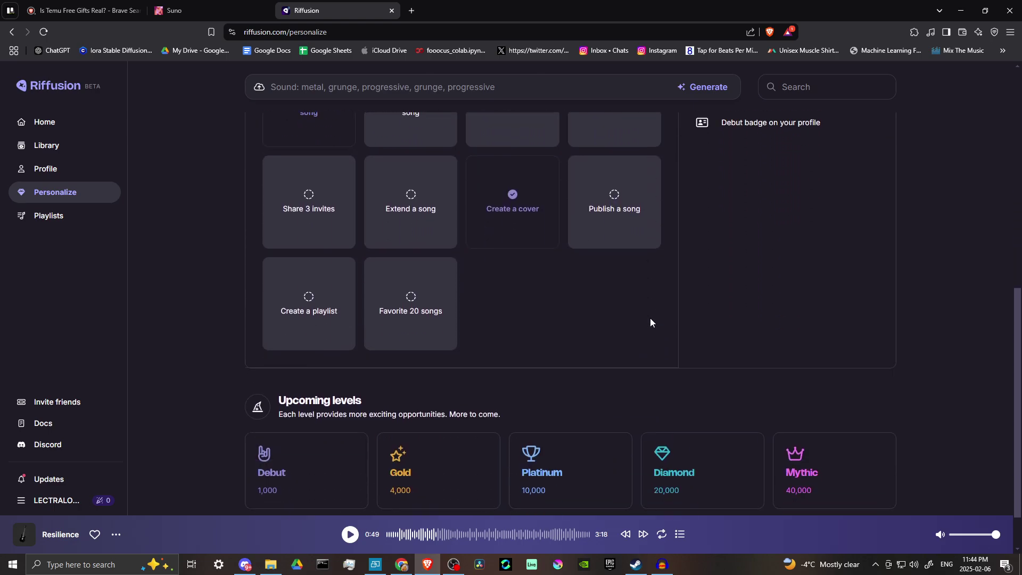
scroll(524, 350, up, 10)
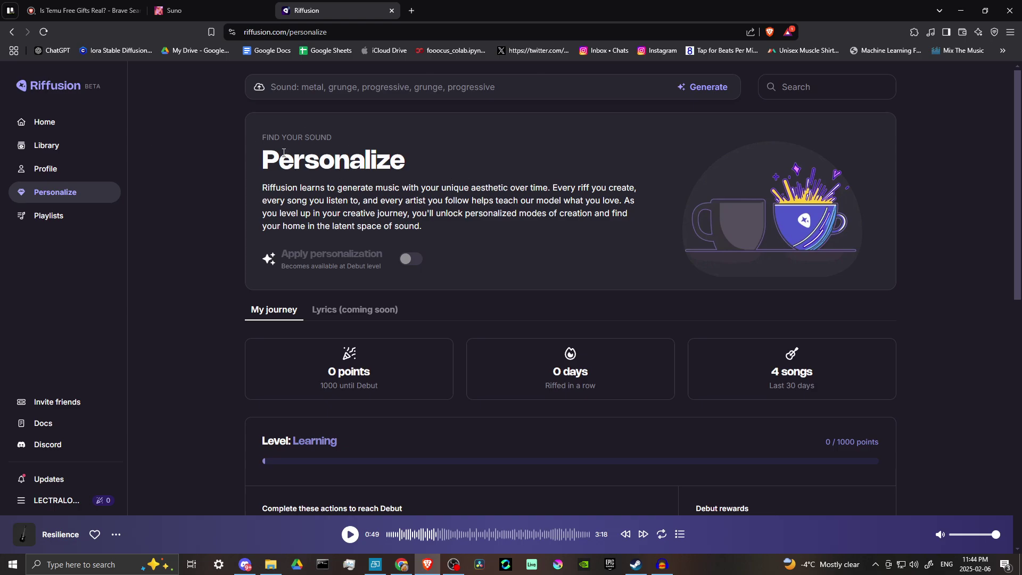
scroll(330, 308, down, 9)
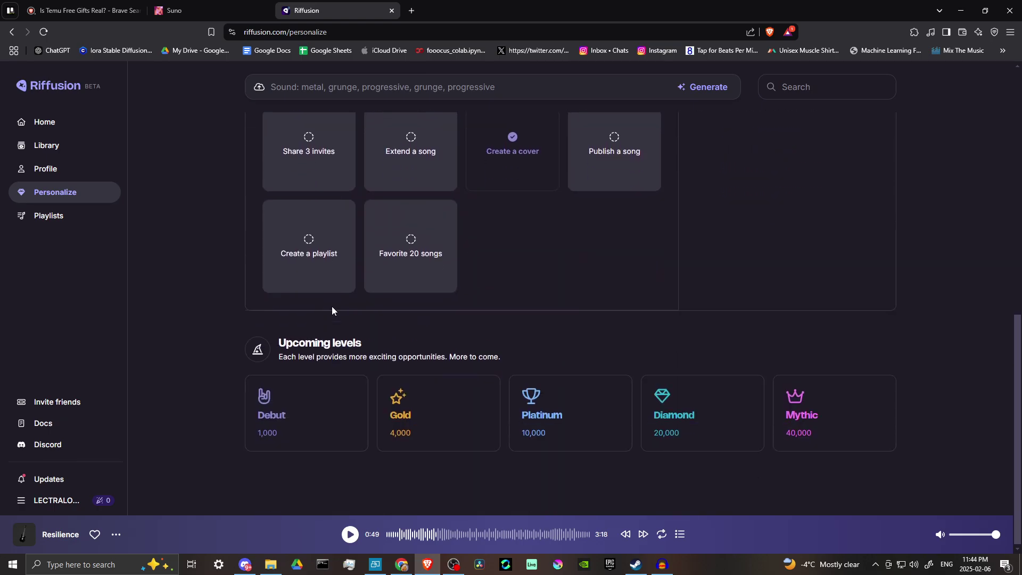
scroll(331, 305, up, 7)
scroll(330, 308, up, 2)
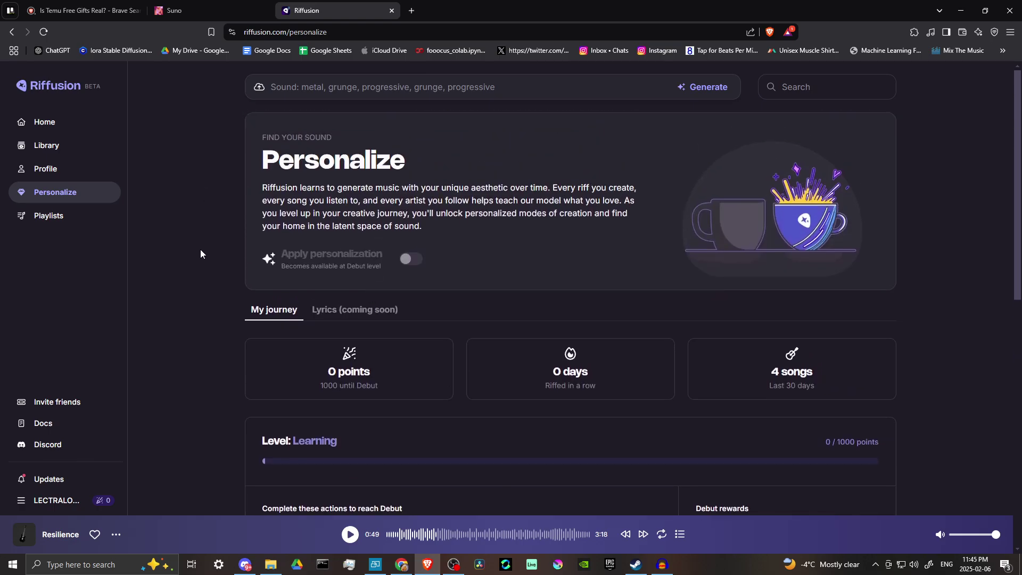